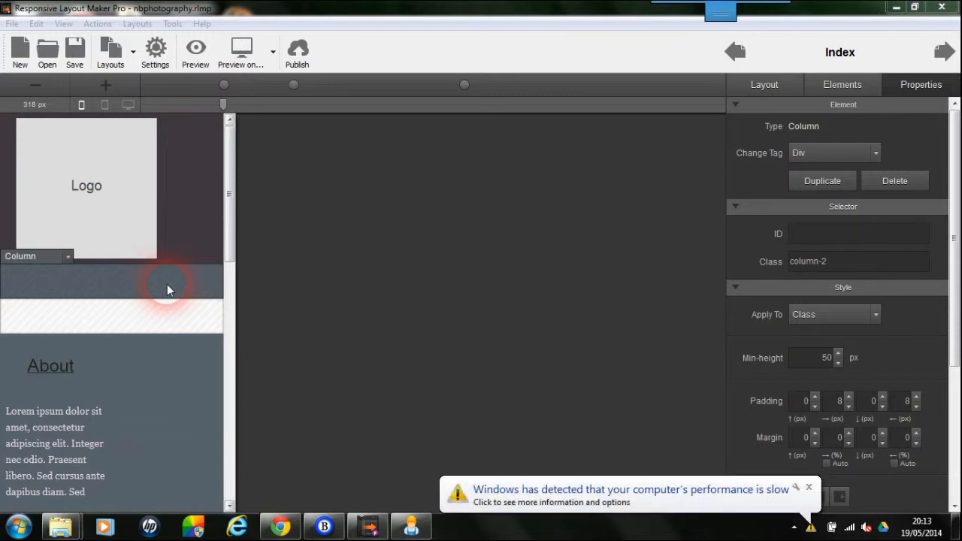
- Look through the Services and Contact pages of the site and return to the Index page
{"action": "left_click", "coordinate": [808, 487]}
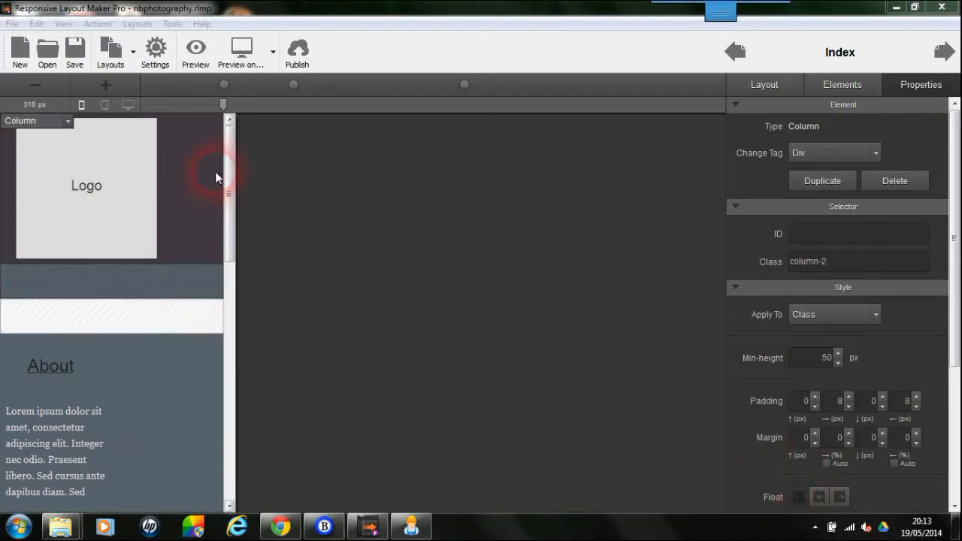
{"action": "mouse_move", "coordinate": [229, 166]}
{"action": "left_mouse_down"}
{"action": "mouse_move", "coordinate": [231, 487]}
{"action": "mouse_move", "coordinate": [231, 155]}
{"action": "left_mouse_up"}
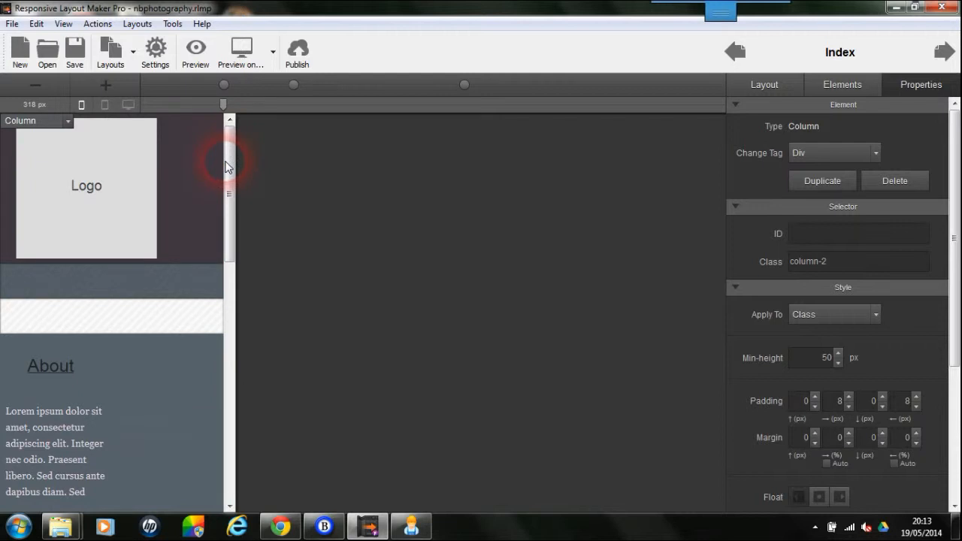
{"action": "left_click", "coordinate": [946, 50]}
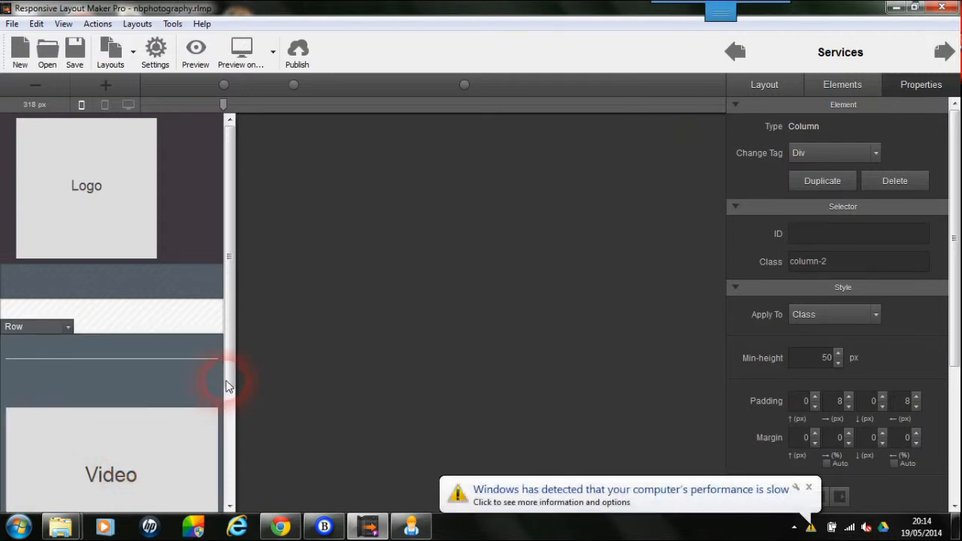
{"action": "mouse_move", "coordinate": [227, 386]}
{"action": "left_mouse_down"}
{"action": "mouse_move", "coordinate": [241, 493]}
{"action": "mouse_move", "coordinate": [242, 375]}
{"action": "left_mouse_up"}
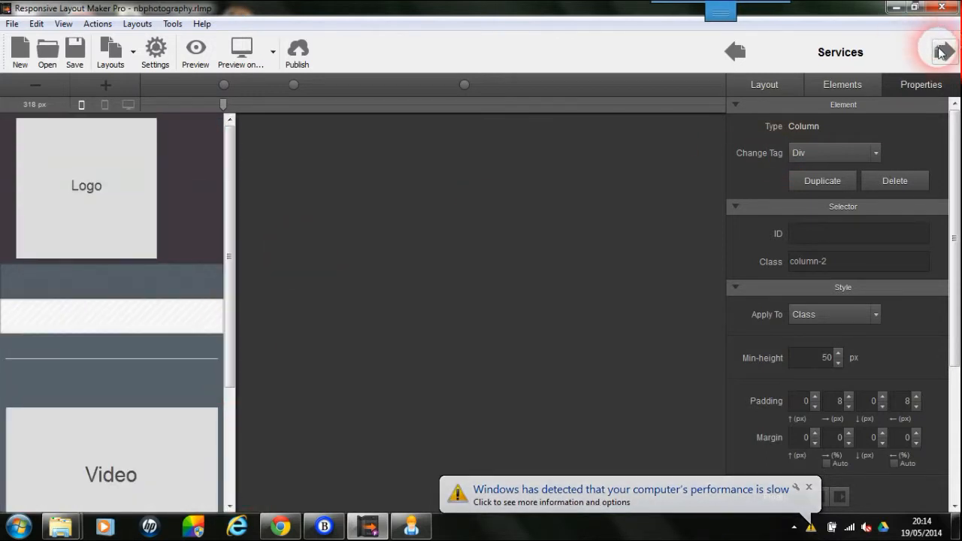
{"action": "left_click_drag", "start_coordinate": [229, 361], "coordinate": [393, 132]}
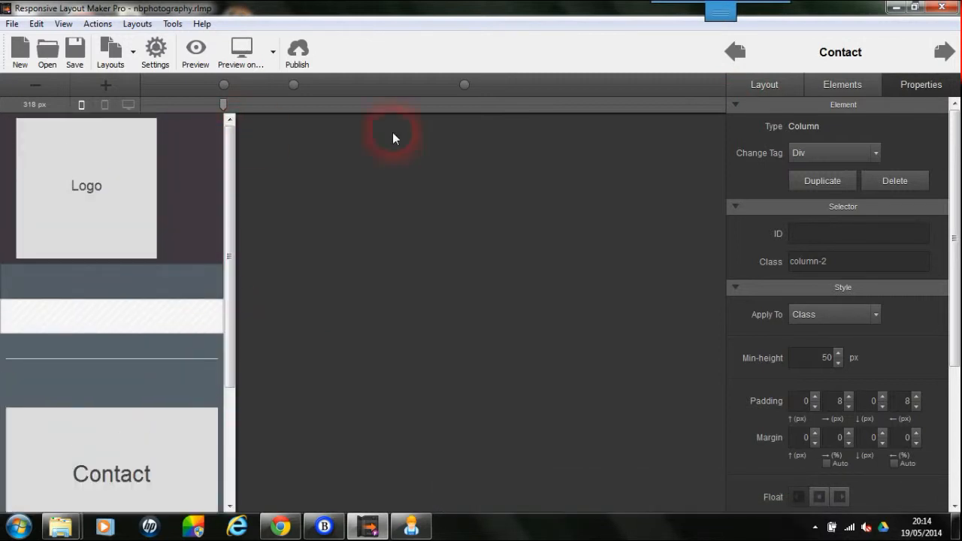
{"action": "left_click", "coordinate": [941, 51]}
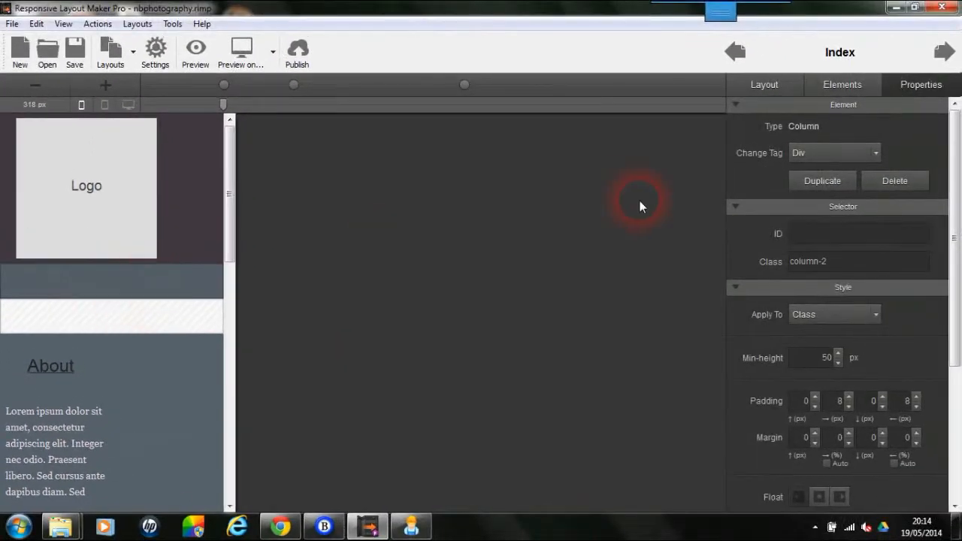
- Add a Button Link to the empty column directly below the logo and turn off its automatic width to use 100%
{"action": "left_click", "coordinate": [865, 85]}
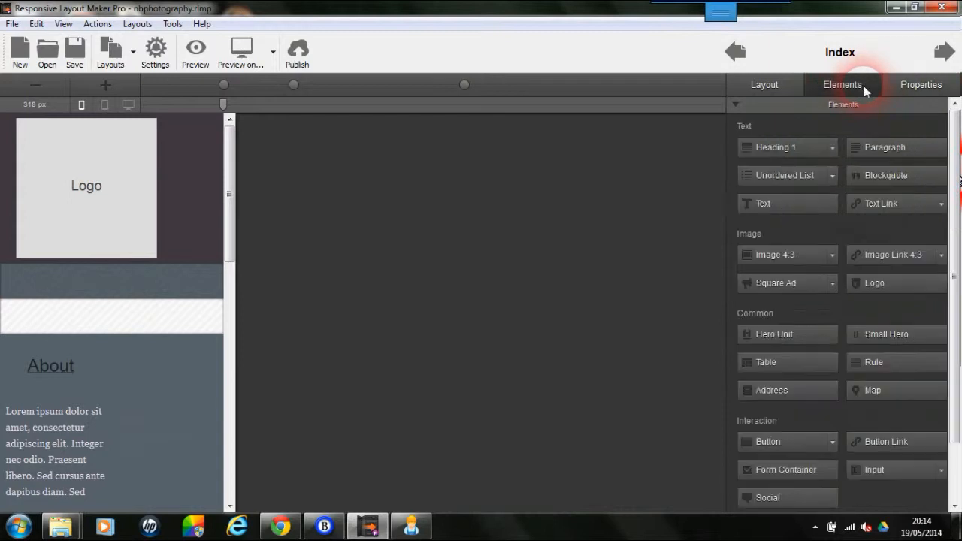
{"action": "left_click_drag", "start_coordinate": [953, 140], "coordinate": [959, 194]}
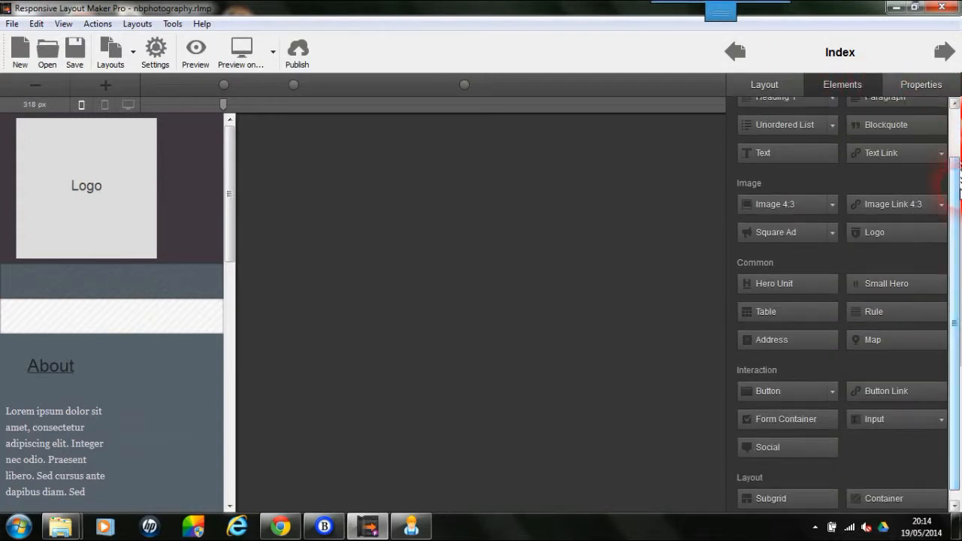
{"action": "left_click_drag", "start_coordinate": [857, 389], "coordinate": [184, 284]}
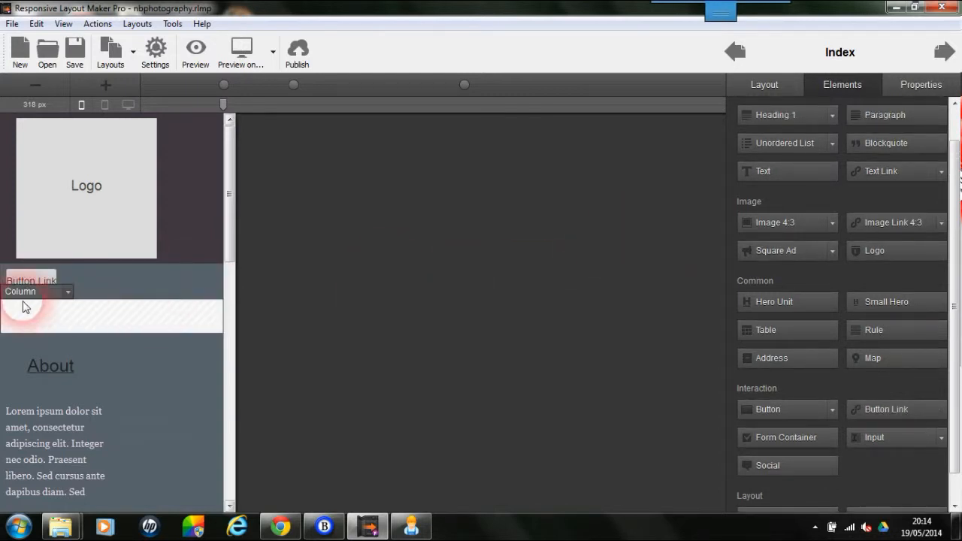
{"action": "left_click", "coordinate": [911, 85]}
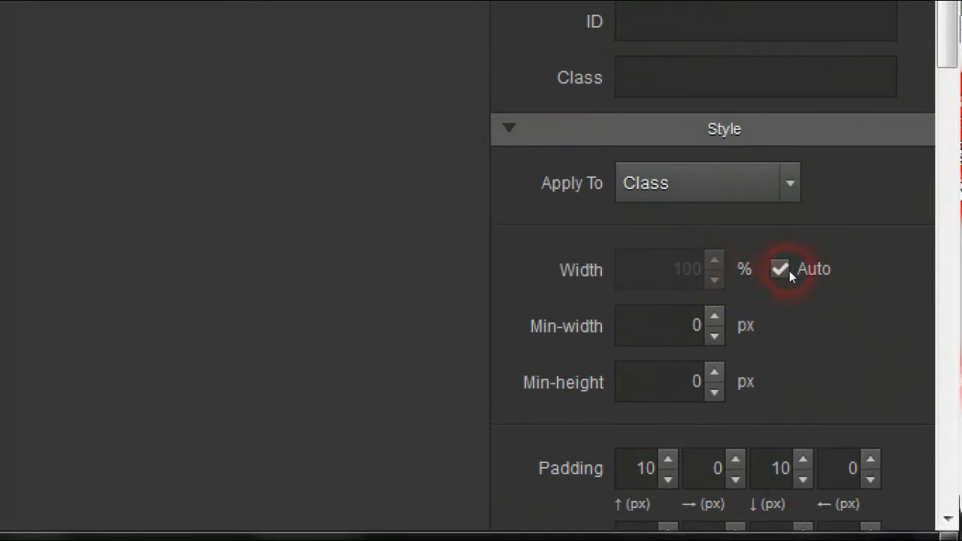
{"action": "left_click", "coordinate": [780, 266]}
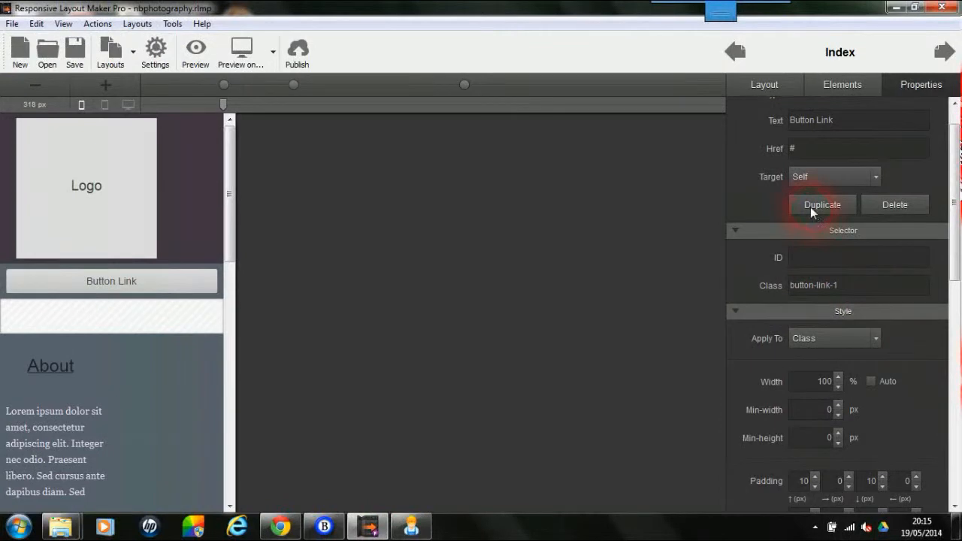
- Duplicate the button link twice to make a stack of three buttons below the logo
{"action": "left_click", "coordinate": [810, 206]}
{"action": "left_click", "coordinate": [811, 208]}
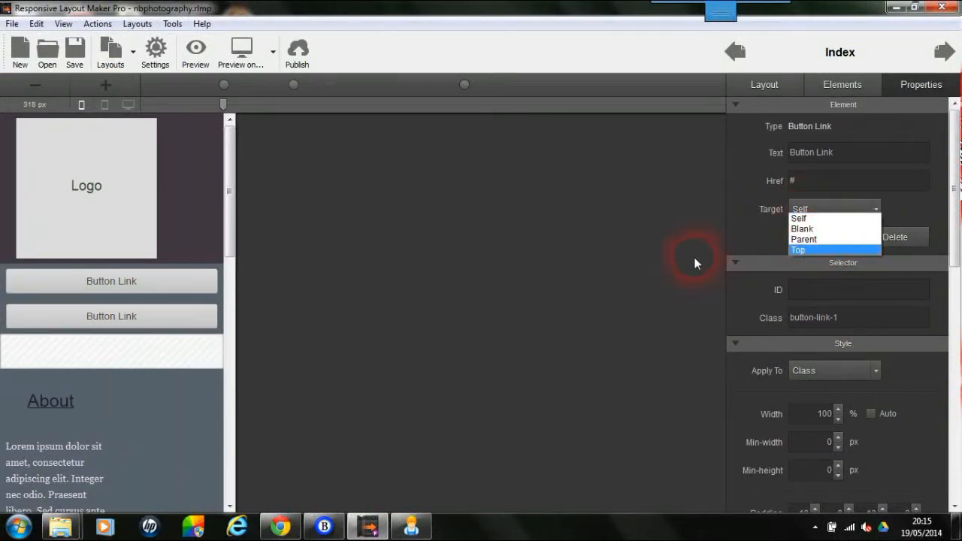
{"action": "left_click", "coordinate": [697, 257]}
{"action": "left_click", "coordinate": [814, 237]}
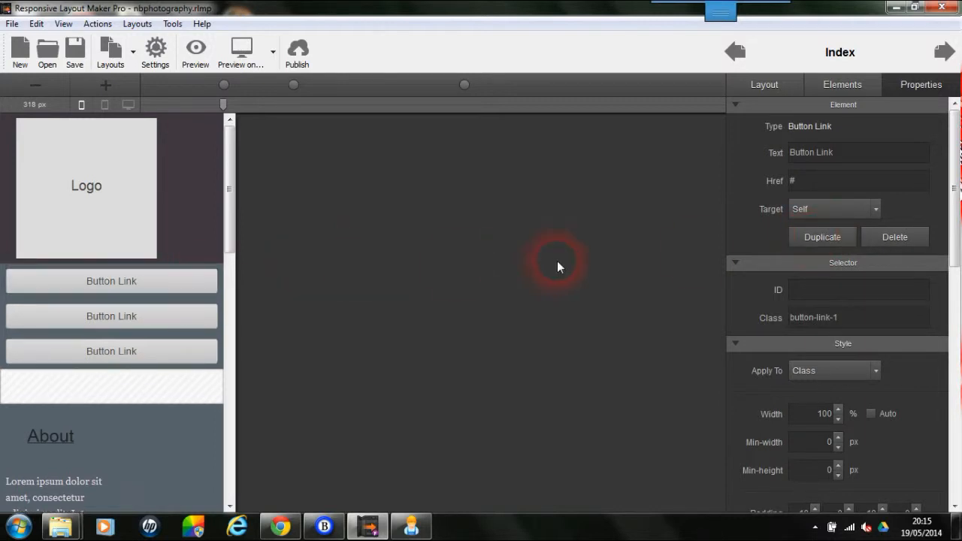
- Set the first button's text to Homepage and link it to index.html
{"action": "left_click_drag", "start_coordinate": [891, 152], "coordinate": [710, 160]}
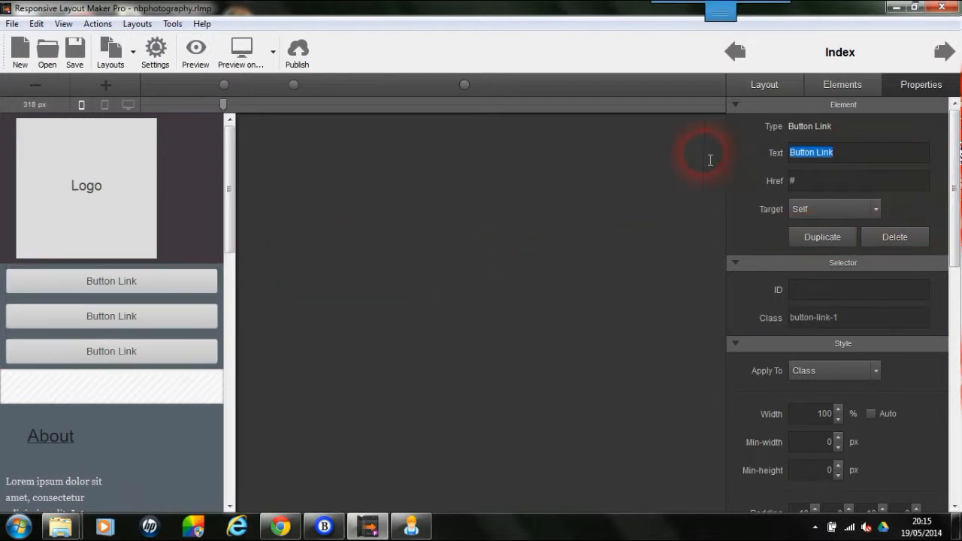
{"action": "type", "text": "Home"}
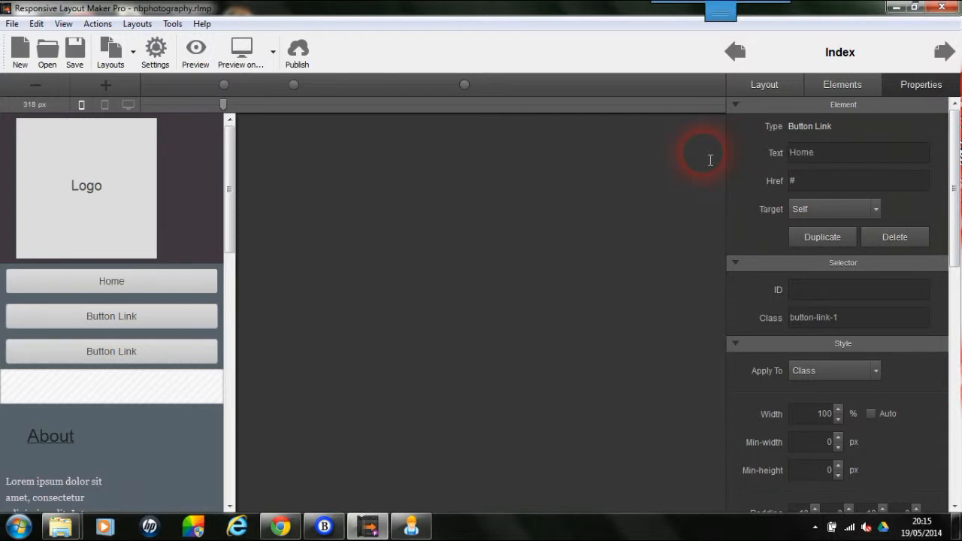
{"action": "type", "text": "page"}
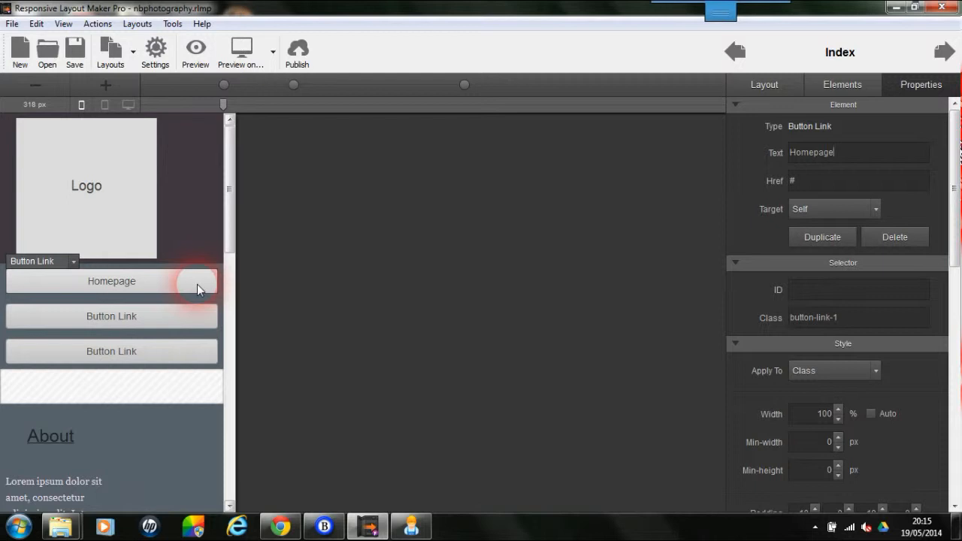
{"action": "left_click", "coordinate": [322, 306]}
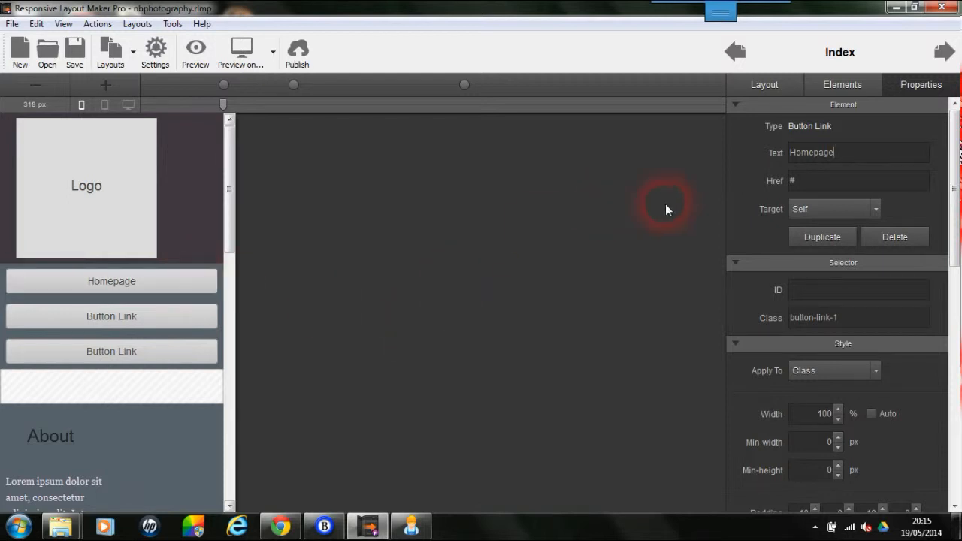
{"action": "double_click", "coordinate": [815, 188]}
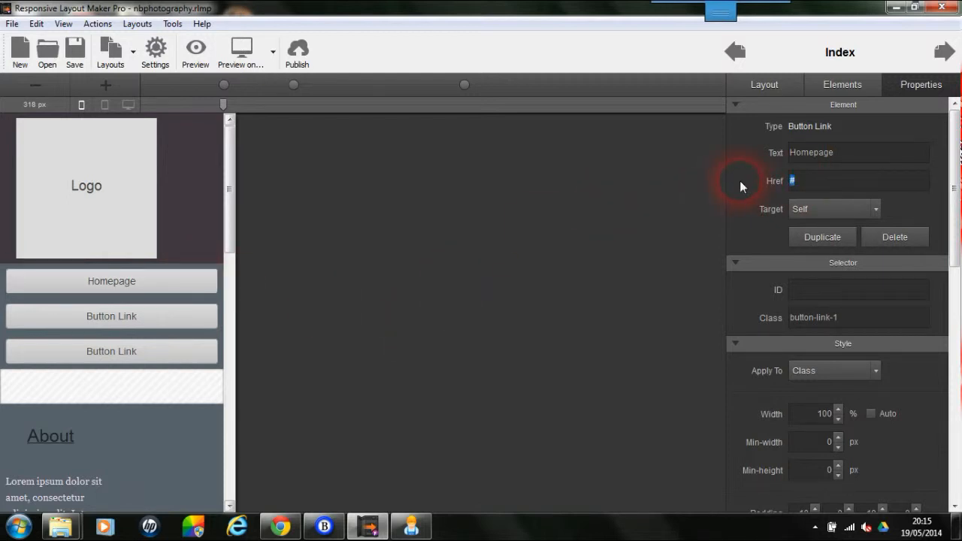
{"action": "type", "text": "i"}
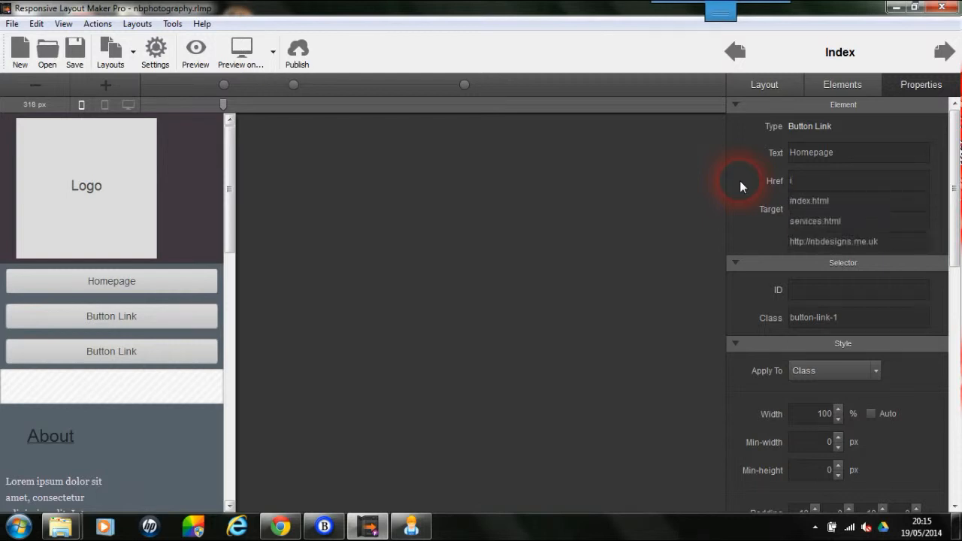
{"action": "left_click", "coordinate": [809, 202]}
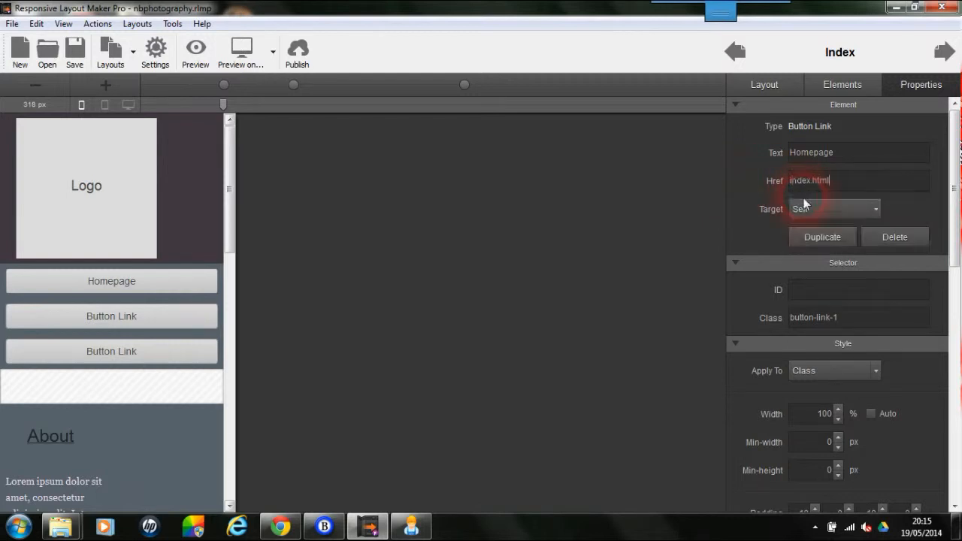
- Set the second button's text to Services and link it to services.html
{"action": "left_click", "coordinate": [201, 312]}
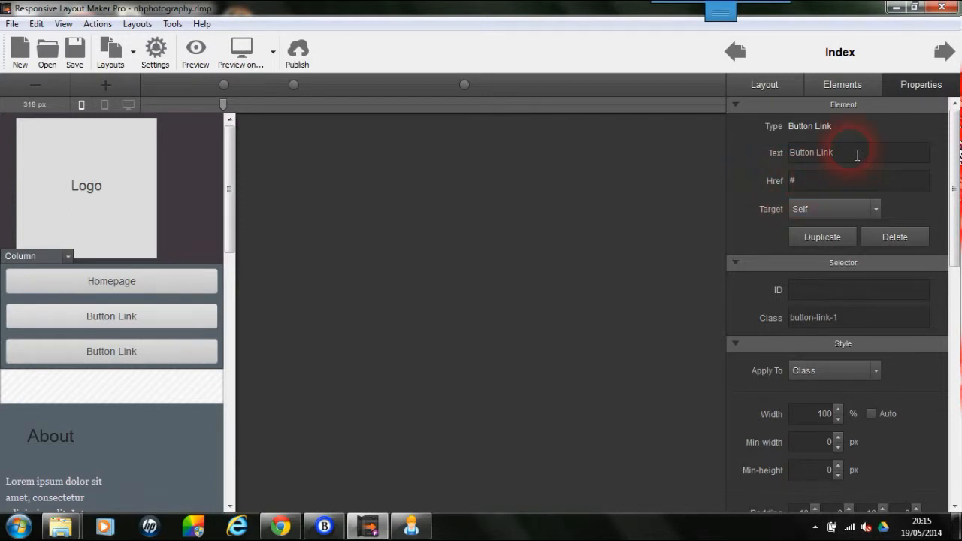
{"action": "left_click_drag", "start_coordinate": [856, 154], "coordinate": [711, 144]}
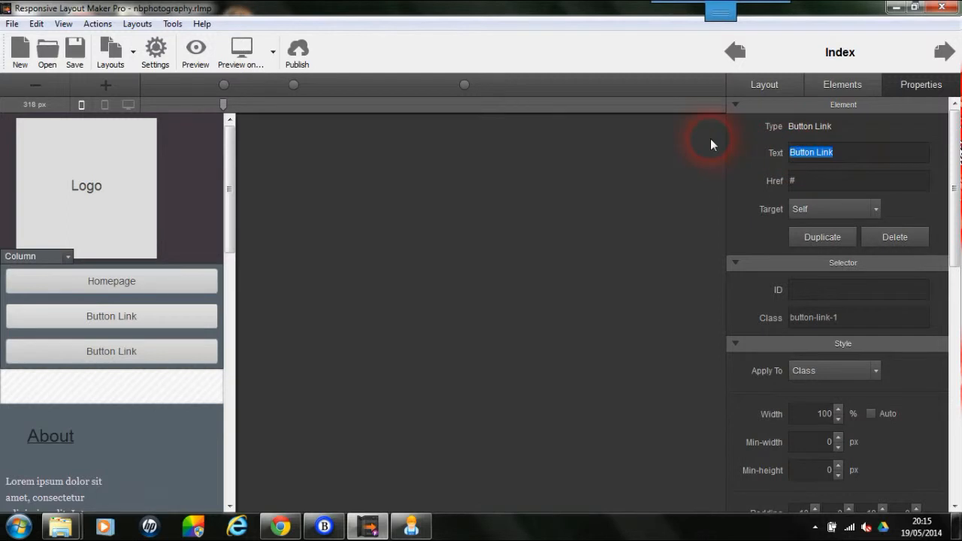
{"action": "type", "text": "Se"}
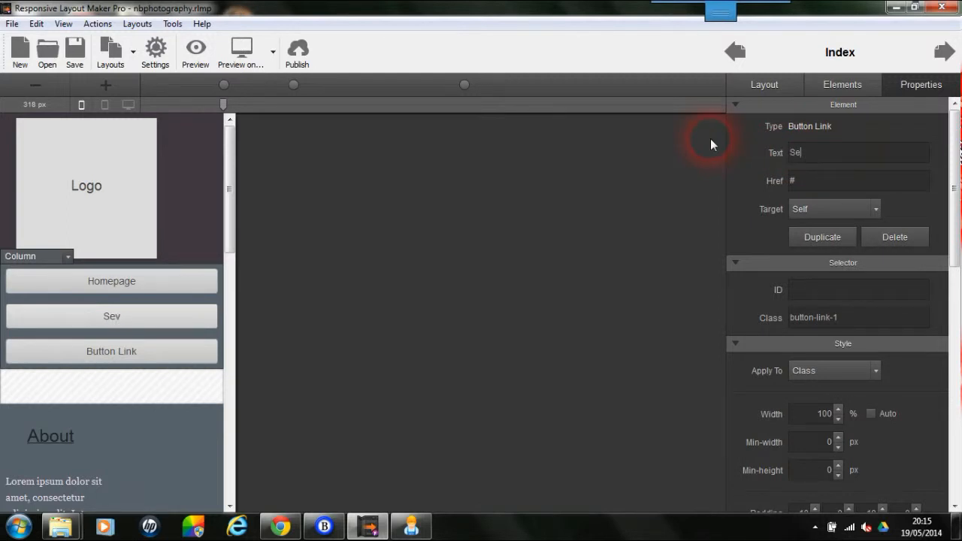
{"action": "type", "text": "rvec"}
{"action": "key", "text": "BackSpace"}
{"action": "key", "text": "BackSpace"}
{"action": "type", "text": "ces"}
{"action": "key", "text": "BackSpace"}
{"action": "key", "text": "BackSpace"}
{"action": "key", "text": "BackSpace"}
{"action": "key", "text": "BackSpace"}
{"action": "key", "text": "BackSpace"}
{"action": "type", "text": "vices"}
{"action": "key", "text": "Tab"}
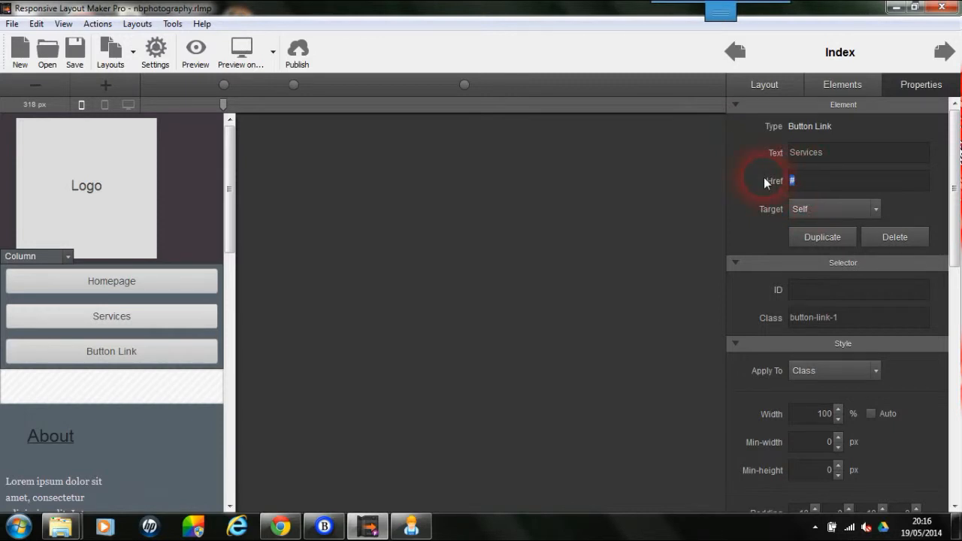
{"action": "type", "text": "s"}
{"action": "left_click", "coordinate": [799, 203]}
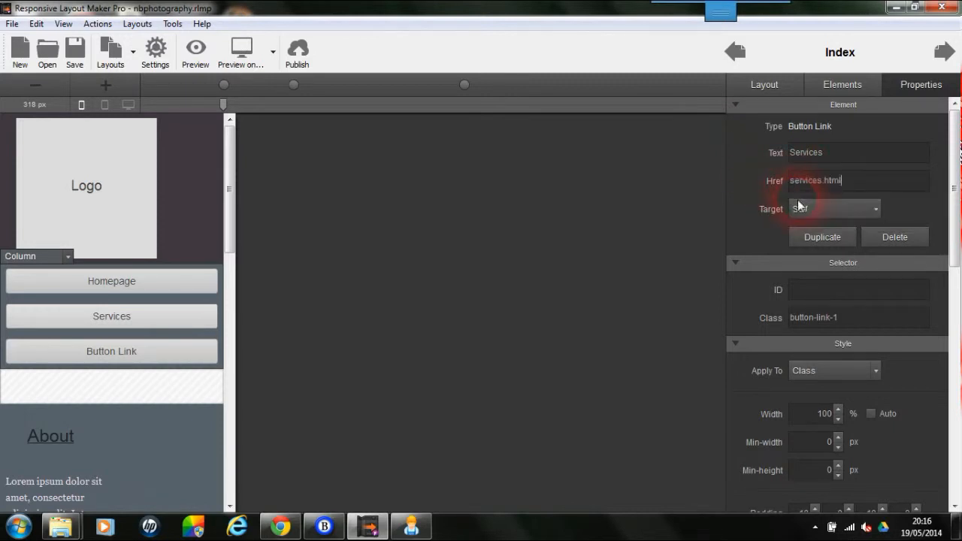
- Set the third button's text to Contact and link it to contact.html
{"action": "left_click", "coordinate": [180, 357]}
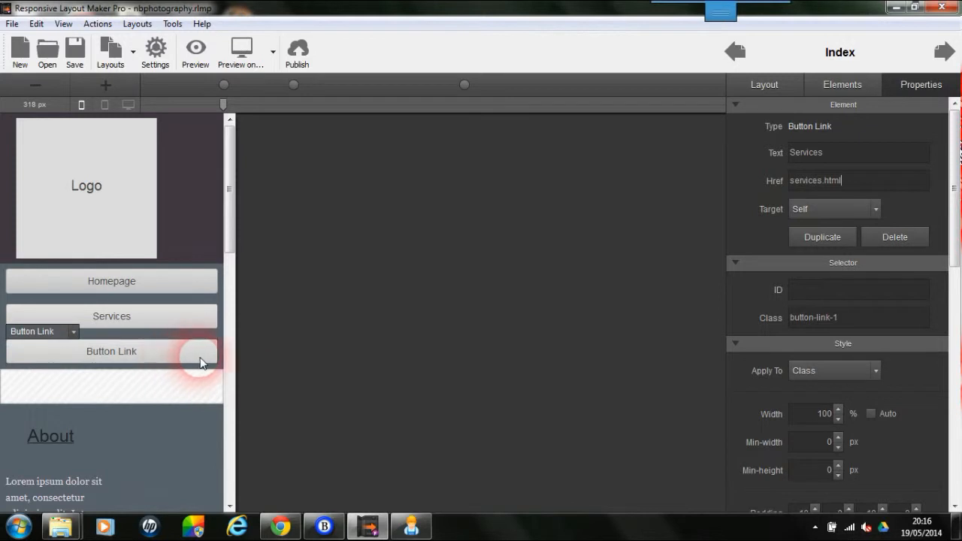
{"action": "left_click_drag", "start_coordinate": [865, 161], "coordinate": [750, 160]}
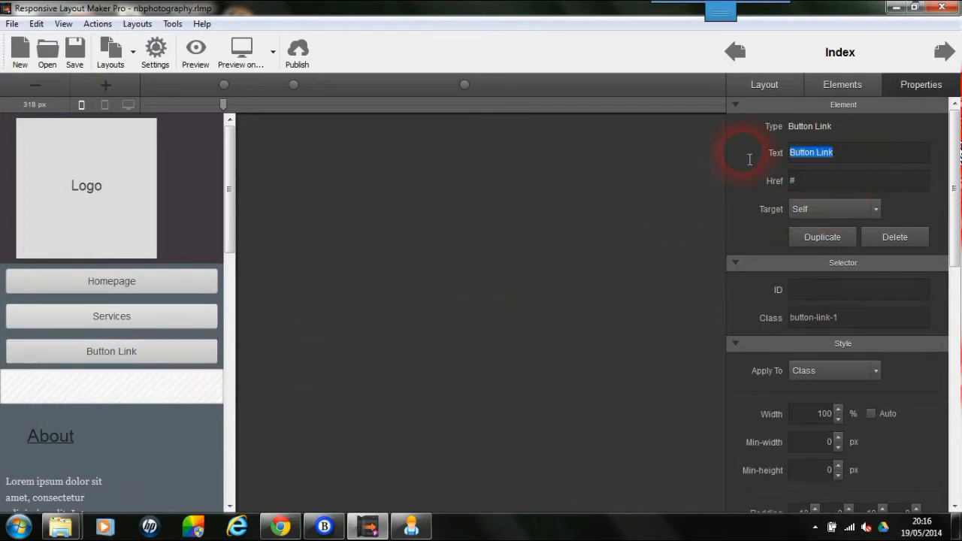
{"action": "type", "text": "Contact"}
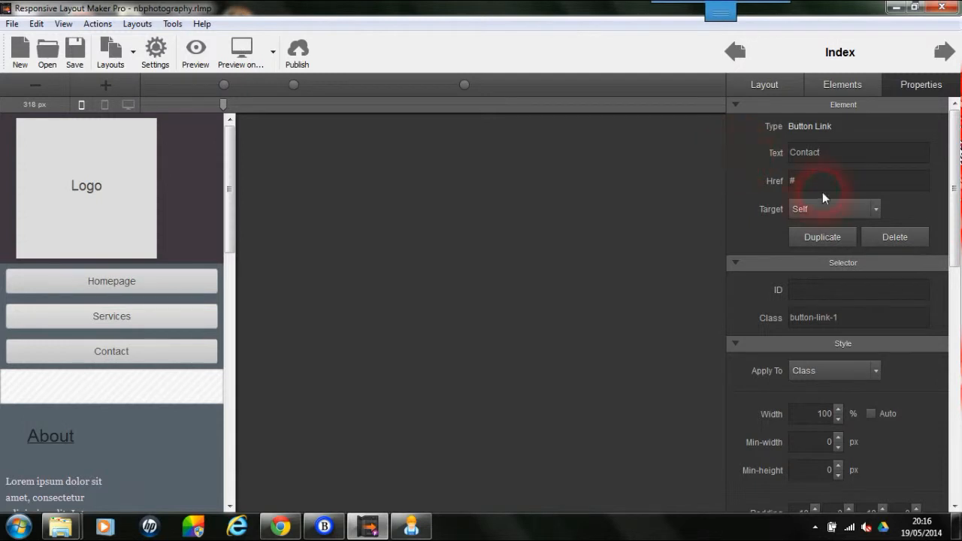
{"action": "left_click_drag", "start_coordinate": [824, 184], "coordinate": [726, 177]}
{"action": "type", "text": "conta"}
{"action": "left_click", "coordinate": [818, 201]}
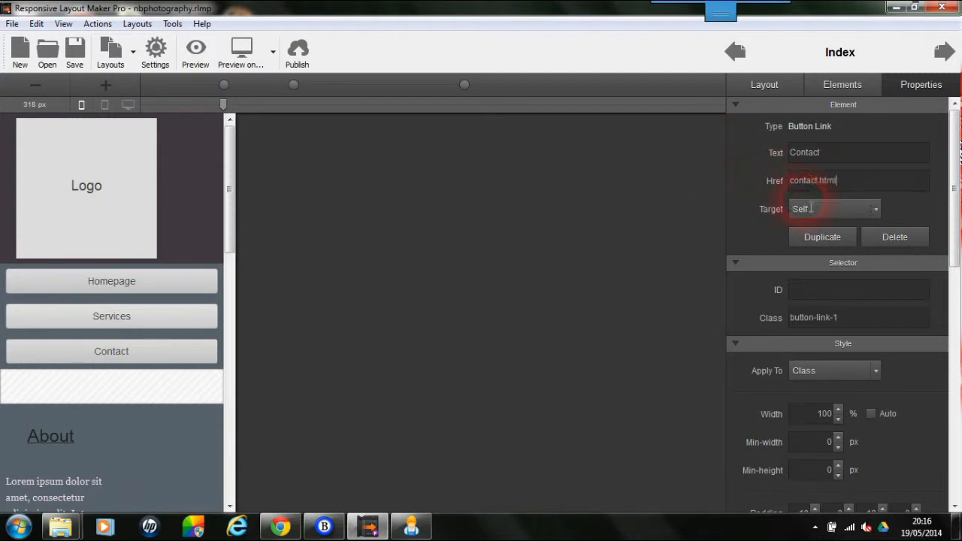
- Set the font size of the button-link-1 class to 16 px
{"action": "left_click_drag", "start_coordinate": [956, 186], "coordinate": [959, 354]}
{"action": "left_click", "coordinate": [843, 358]}
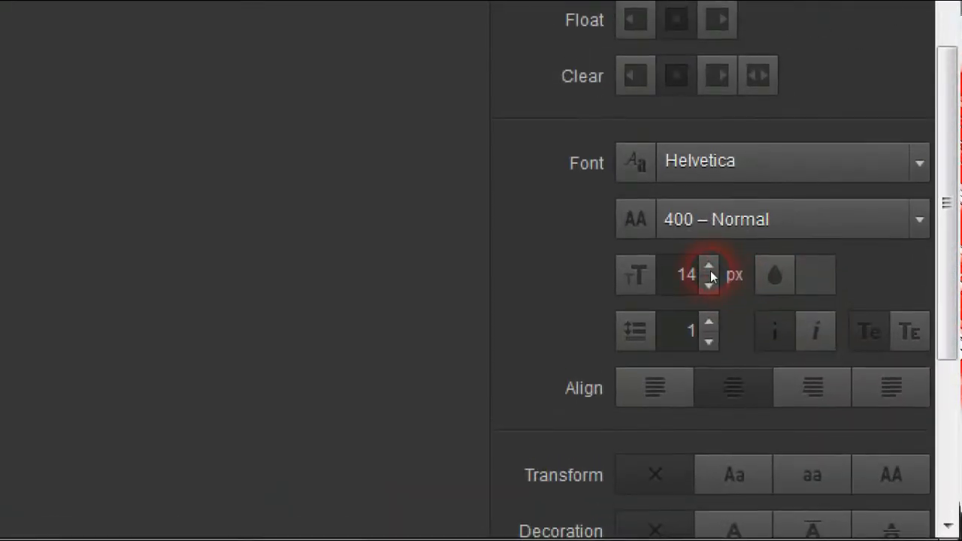
{"action": "left_click", "coordinate": [709, 276]}
{"action": "left_click", "coordinate": [709, 277]}
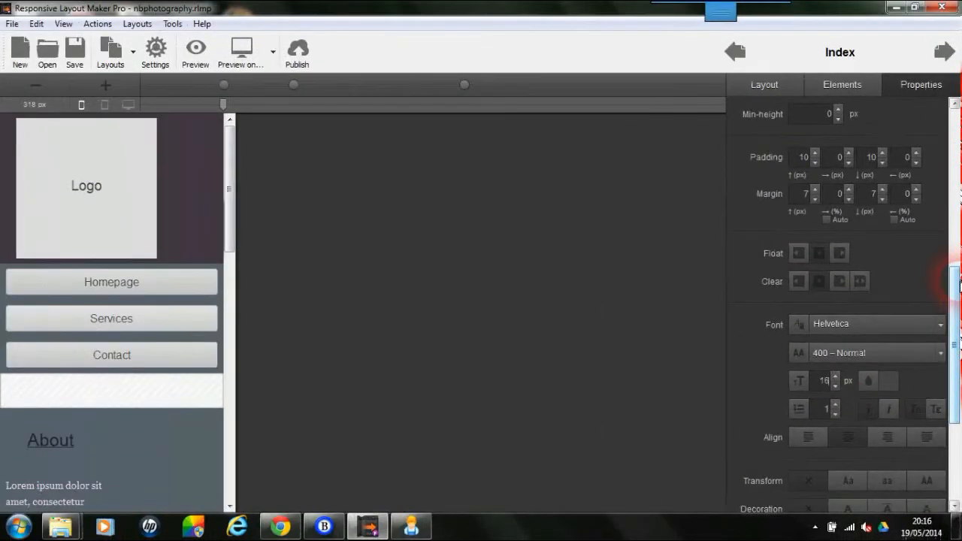
{"action": "left_click_drag", "start_coordinate": [953, 166], "coordinate": [956, 212]}
{"action": "left_click_drag", "start_coordinate": [959, 319], "coordinate": [948, 297]}
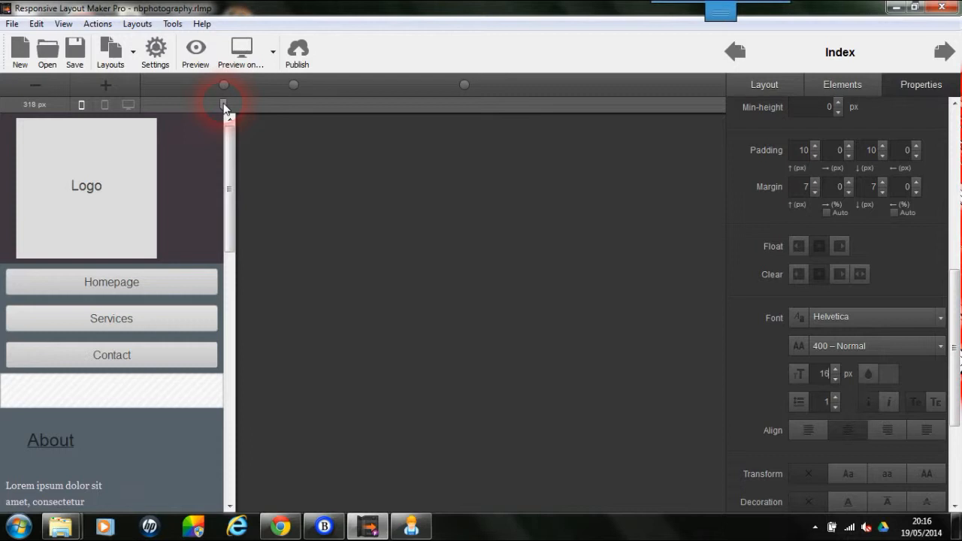
- Check the button layout at a canvas width of 420 px and preview the Index page in Google Chrome
{"action": "left_click_drag", "start_coordinate": [224, 105], "coordinate": [297, 112]}
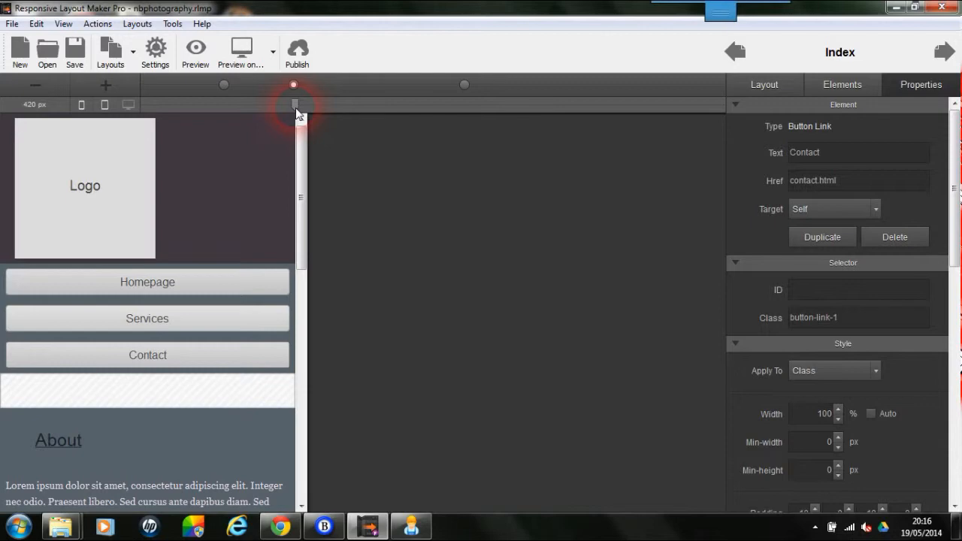
{"action": "mouse_move", "coordinate": [300, 139]}
{"action": "left_mouse_down"}
{"action": "mouse_move", "coordinate": [298, 391]}
{"action": "mouse_move", "coordinate": [303, 130]}
{"action": "left_mouse_up"}
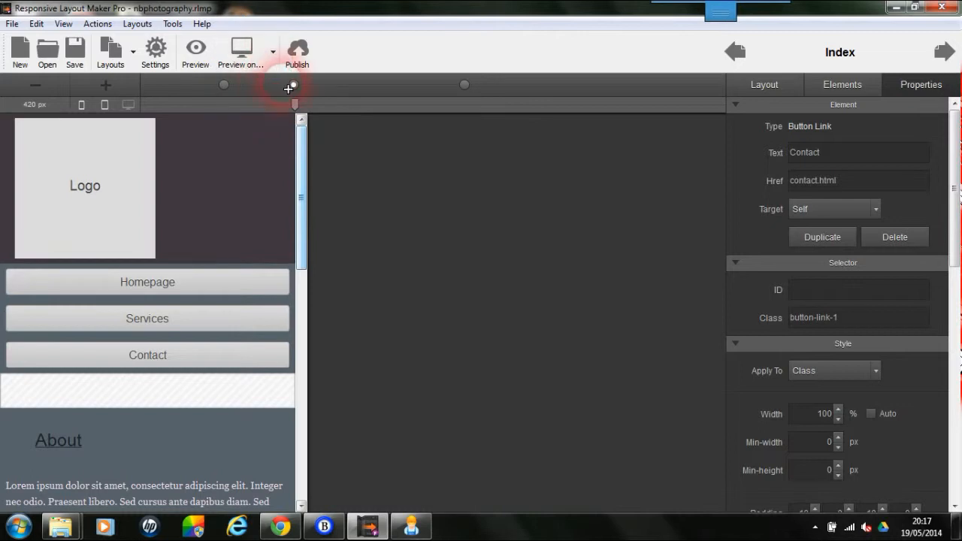
{"action": "left_click", "coordinate": [274, 54]}
{"action": "left_click", "coordinate": [418, 263]}
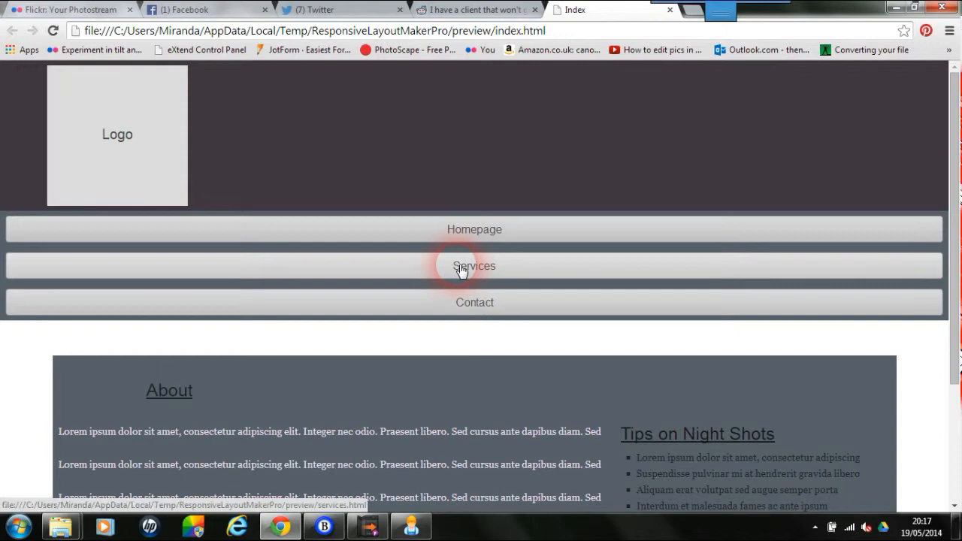
- Close the preview page, switch back to Responsive Layout Maker Pro and widen the canvas to 424 px
{"action": "left_click", "coordinate": [669, 9]}
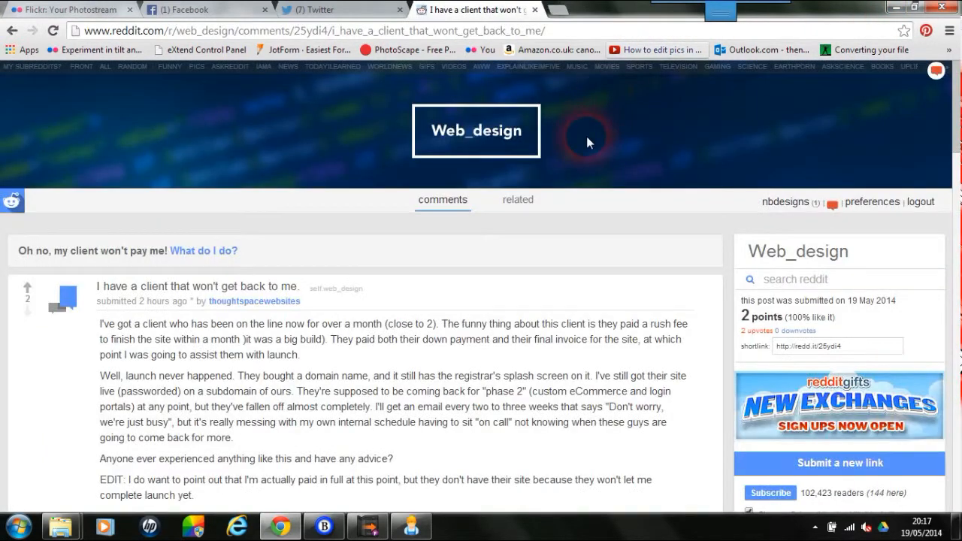
{"action": "left_click", "coordinate": [376, 523]}
{"action": "left_click", "coordinate": [296, 104]}
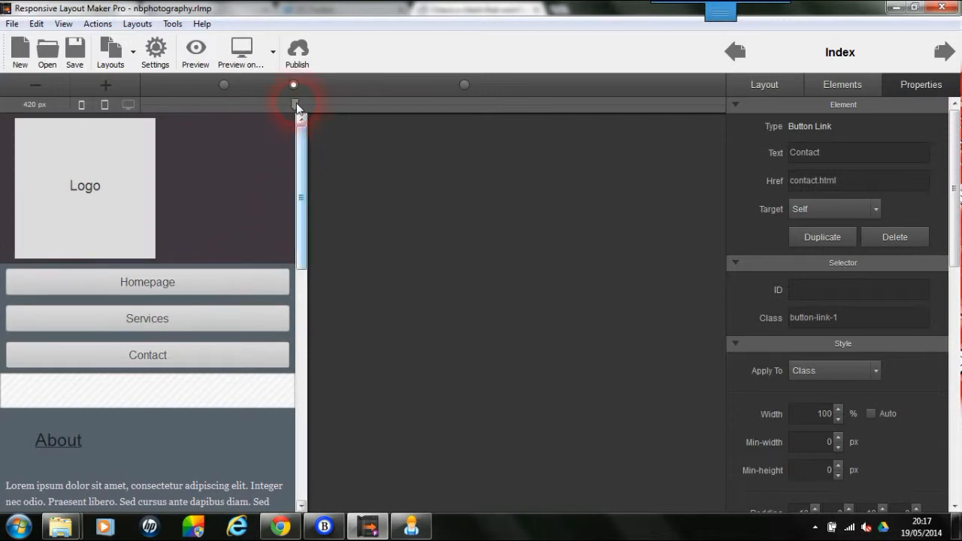
{"action": "left_click_drag", "start_coordinate": [295, 105], "coordinate": [299, 107]}
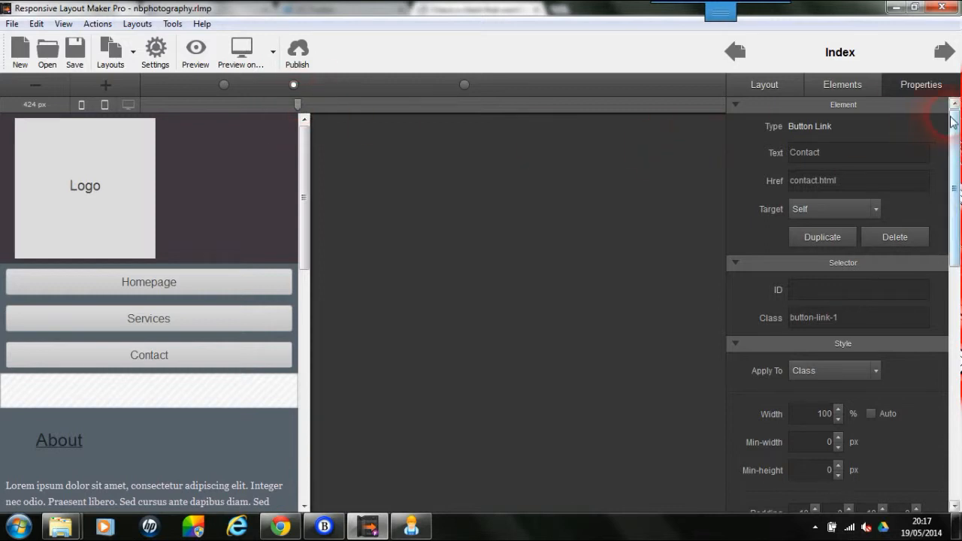
- Float the button-link-1 class to the left with automatic width so the menu buttons sit in one row
{"action": "left_click_drag", "start_coordinate": [953, 120], "coordinate": [949, 223]}
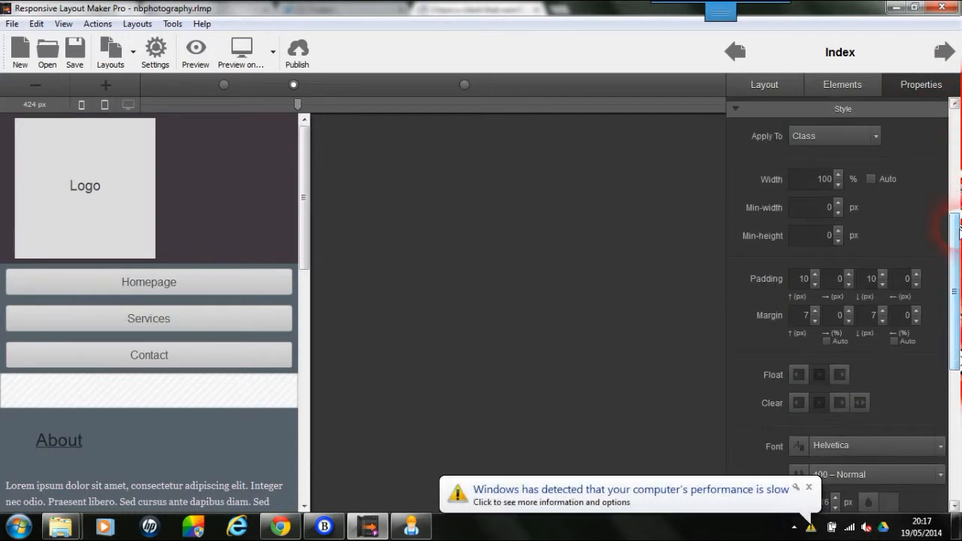
{"action": "left_click", "coordinate": [808, 487]}
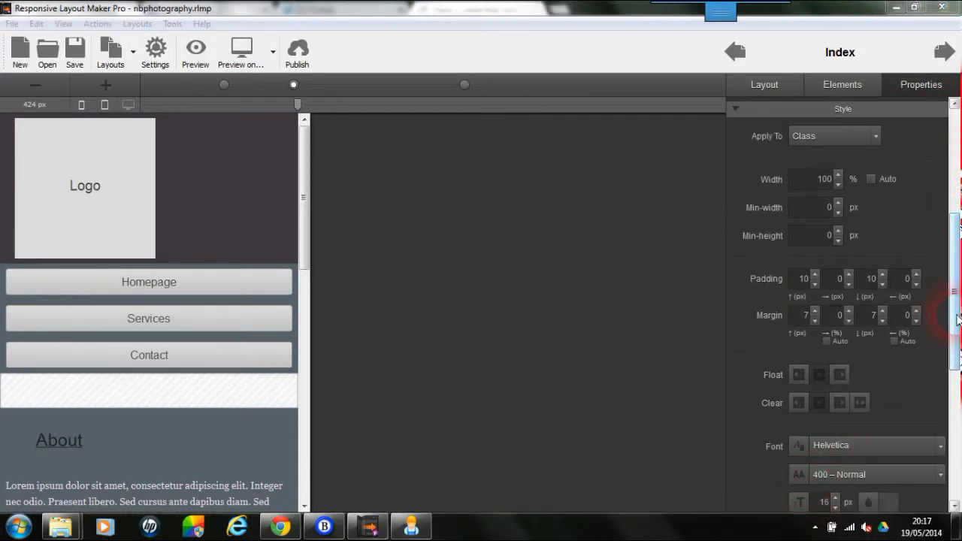
{"action": "left_click_drag", "start_coordinate": [958, 316], "coordinate": [956, 335]}
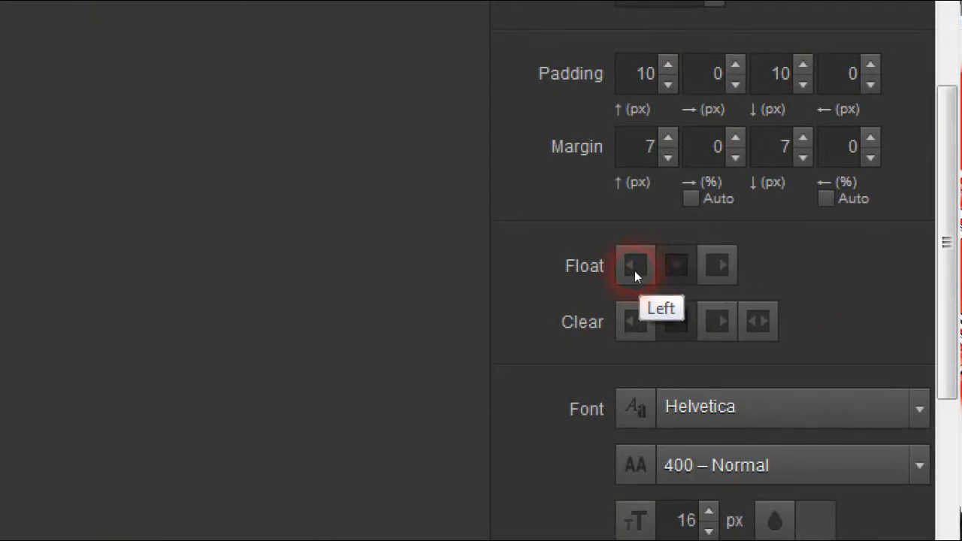
{"action": "left_click", "coordinate": [635, 273]}
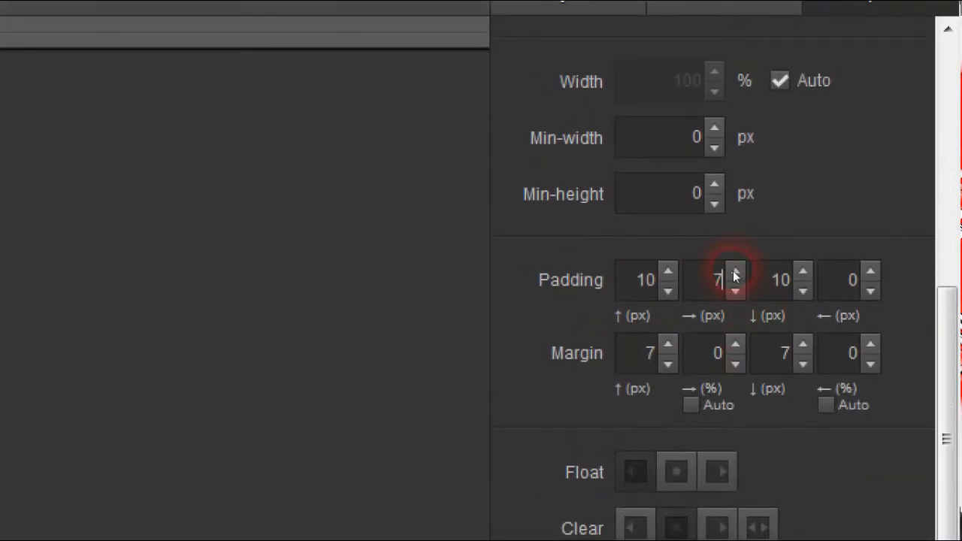
- Set the button-link-1 class's right padding to 11 px and its right and left margins to 1% each
{"action": "left_click", "coordinate": [735, 273]}
{"action": "left_click", "coordinate": [735, 273]}
{"action": "left_click", "coordinate": [735, 273]}
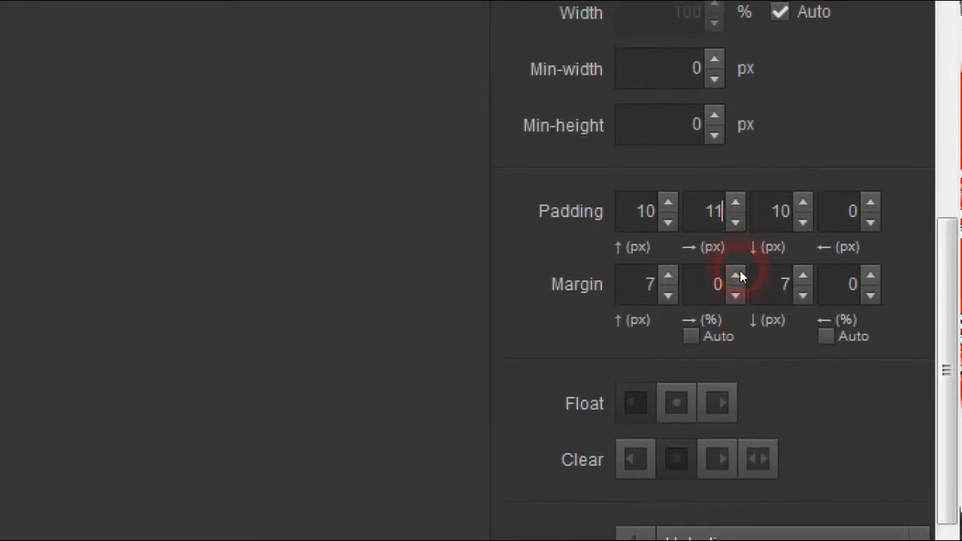
{"action": "left_click", "coordinate": [736, 275]}
{"action": "left_click", "coordinate": [704, 288]}
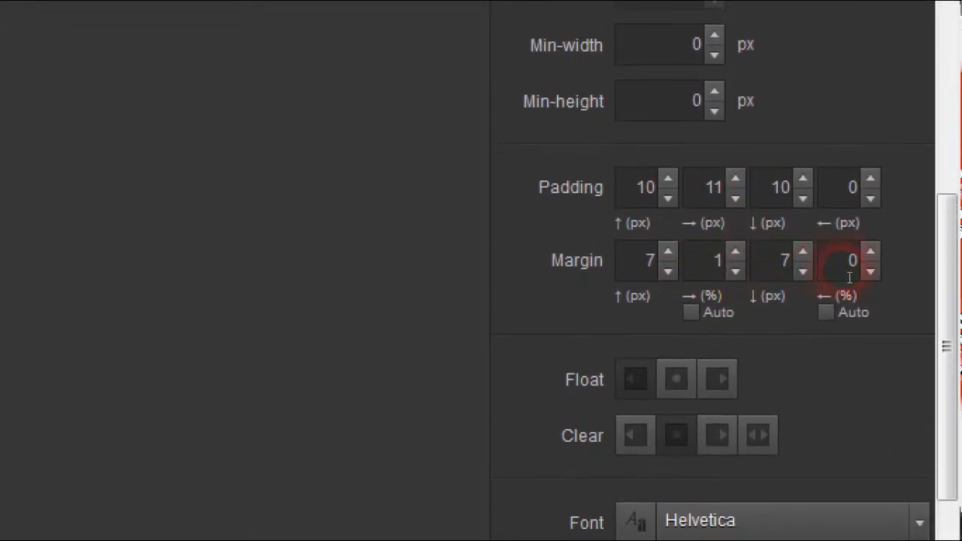
{"action": "left_click", "coordinate": [872, 286]}
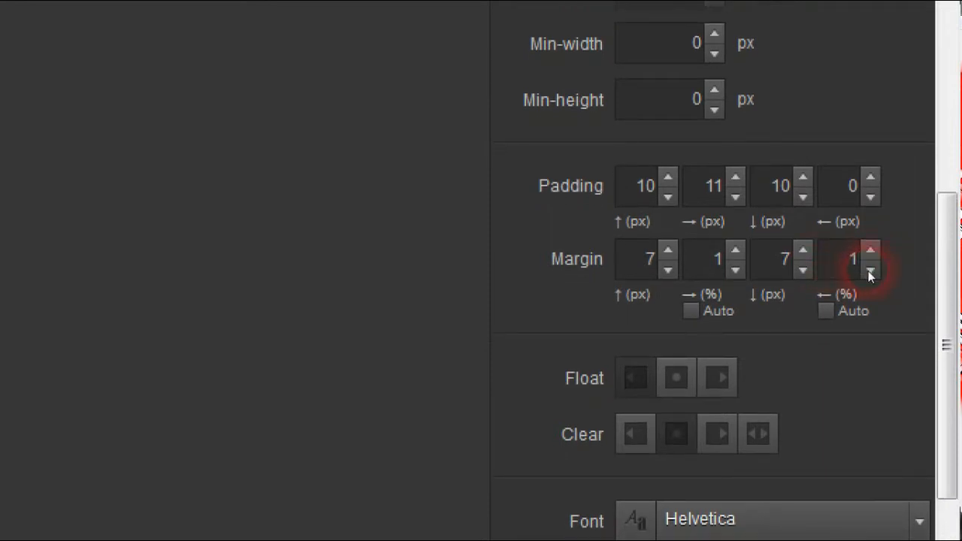
{"action": "left_click", "coordinate": [829, 276]}
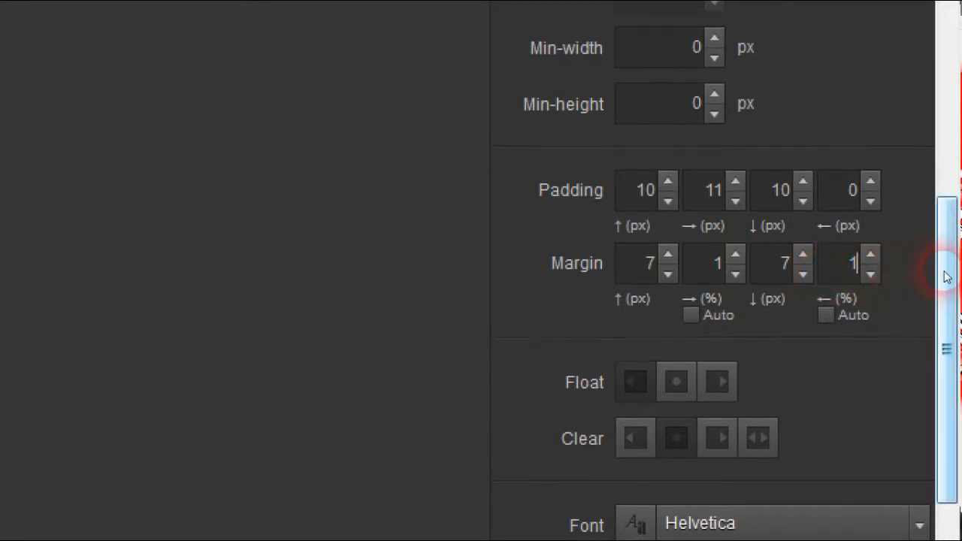
- Set the text indent of the button-link-1 class to 2 px
{"action": "scroll", "coordinate": [946, 276], "scroll_direction": "down", "scroll_amount": 8}
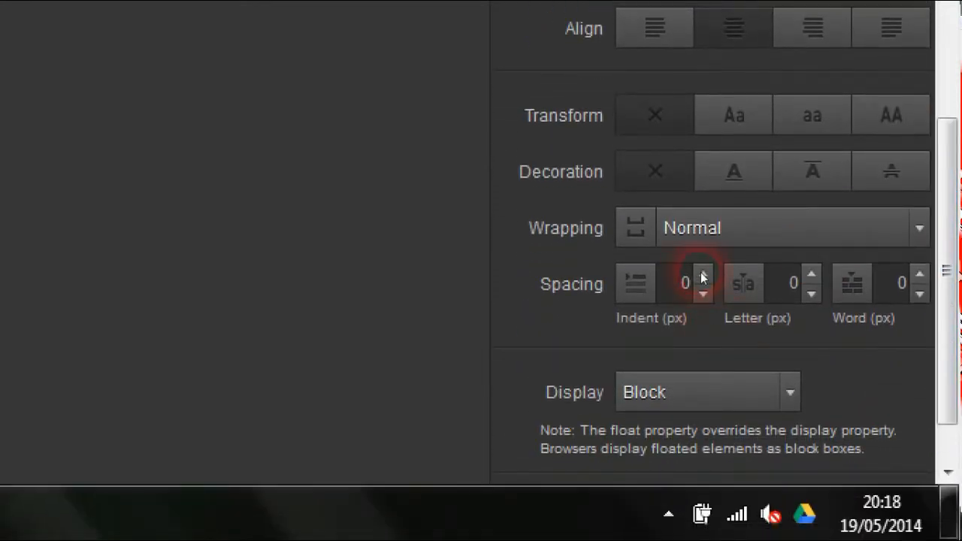
{"action": "left_click", "coordinate": [703, 424]}
{"action": "left_click", "coordinate": [703, 275]}
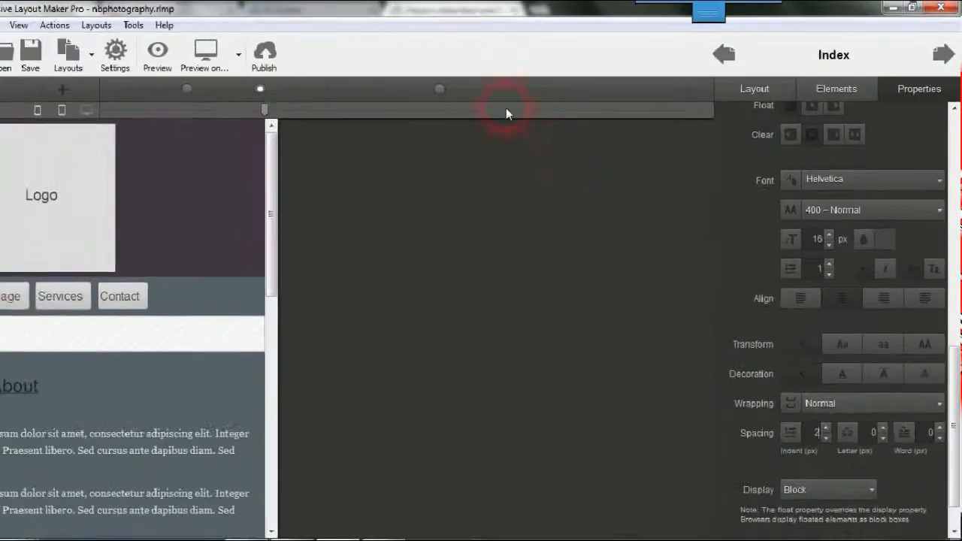
- Preview the Index page in Google Chrome to check the horizontal button row
{"action": "left_click", "coordinate": [237, 54]}
{"action": "left_click", "coordinate": [244, 88]}
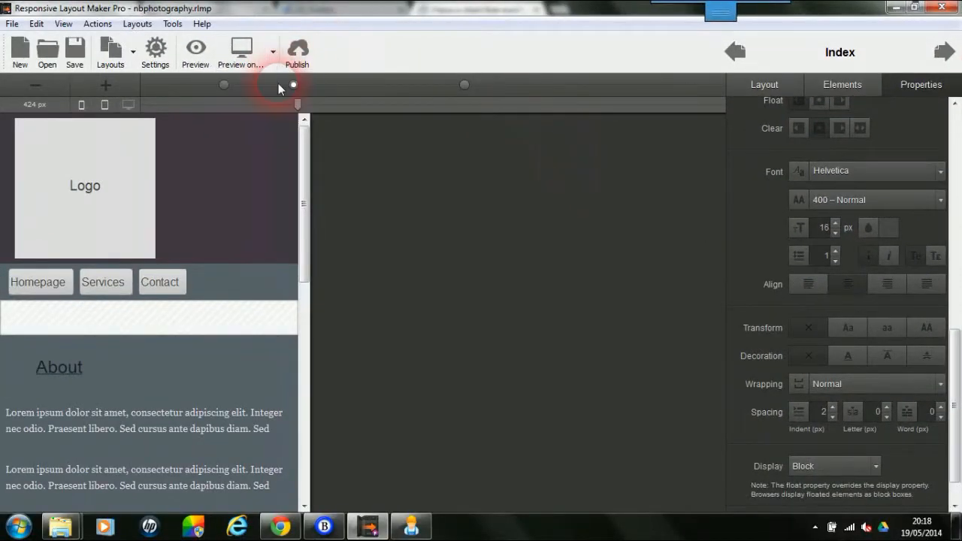
{"action": "left_click", "coordinate": [416, 160]}
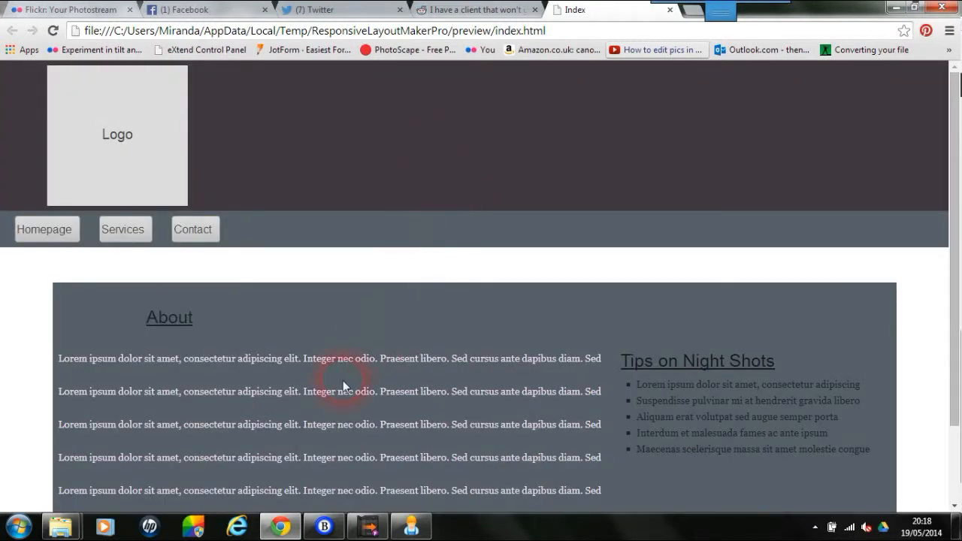
- Switch back to Responsive Layout Maker Pro and reduce the button-link-1 class's text indent to 1 px
{"action": "left_click", "coordinate": [368, 526]}
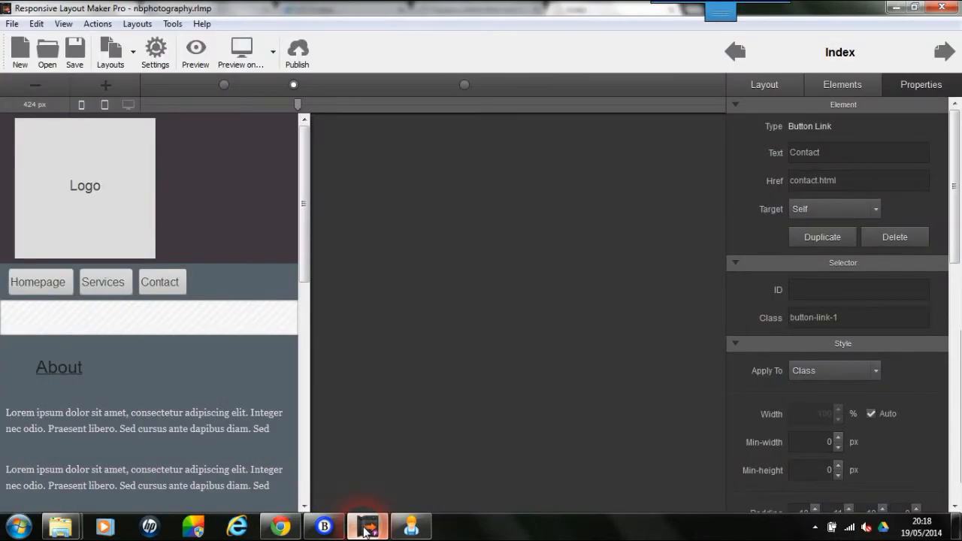
{"action": "left_click_drag", "start_coordinate": [953, 241], "coordinate": [959, 335]}
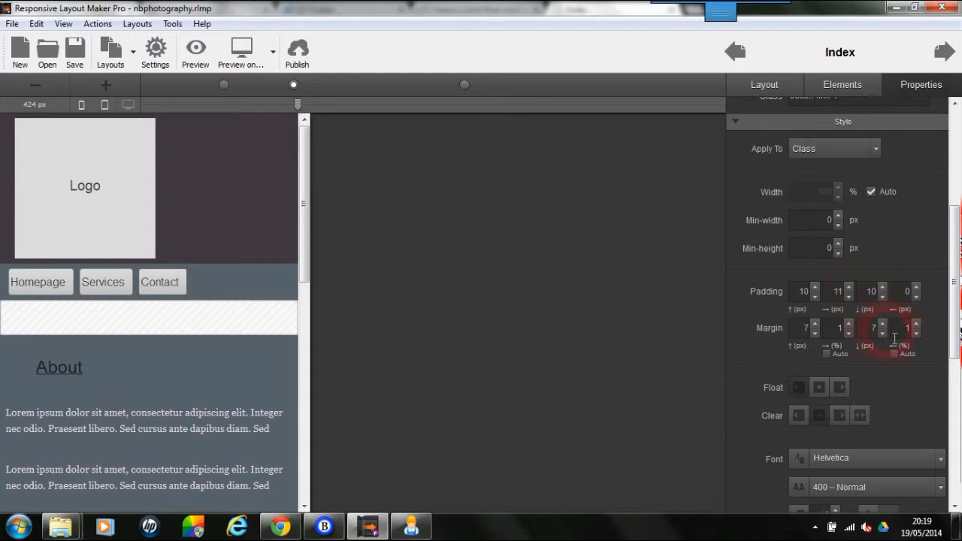
{"action": "left_click_drag", "start_coordinate": [954, 354], "coordinate": [955, 481]}
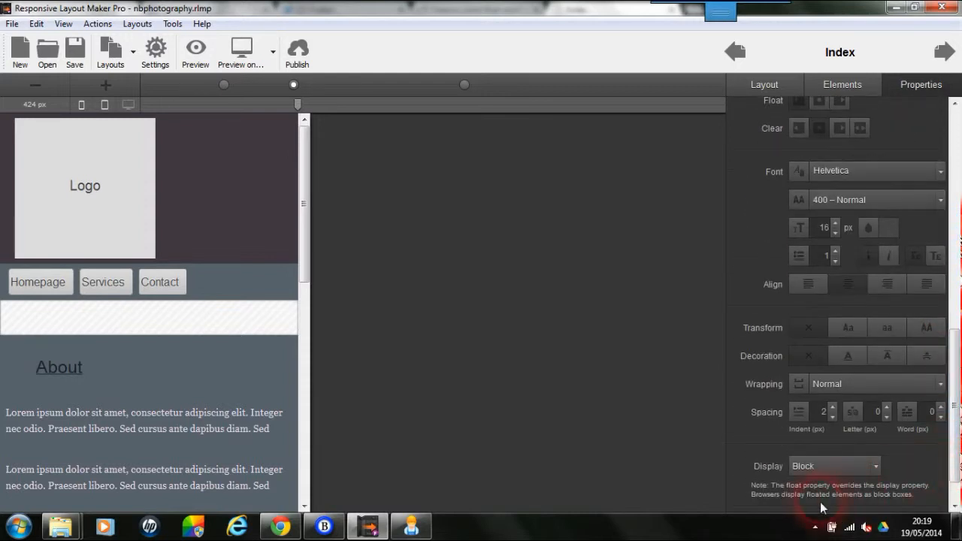
{"action": "left_click", "coordinate": [834, 419]}
{"action": "left_click", "coordinate": [834, 420]}
{"action": "left_click", "coordinate": [833, 420]}
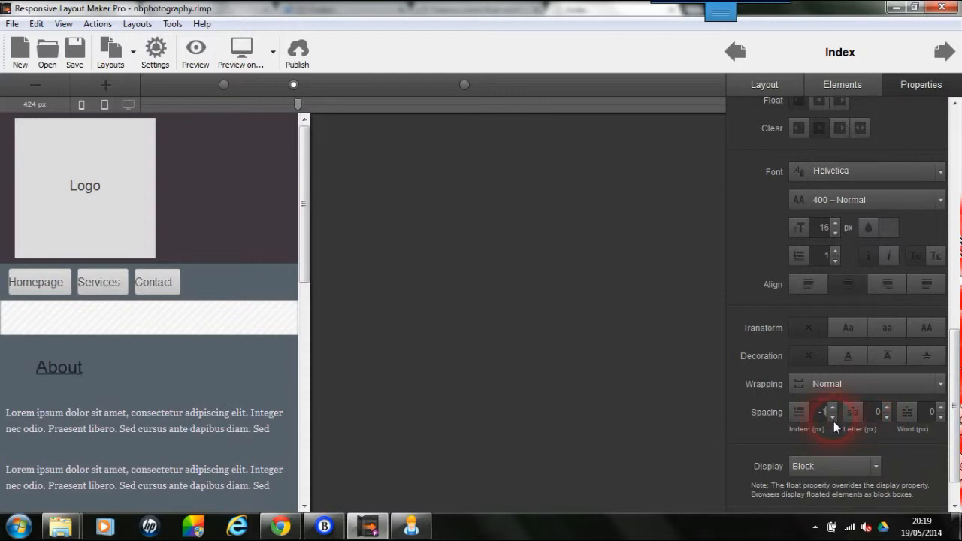
{"action": "left_click", "coordinate": [833, 408]}
{"action": "left_click", "coordinate": [832, 408]}
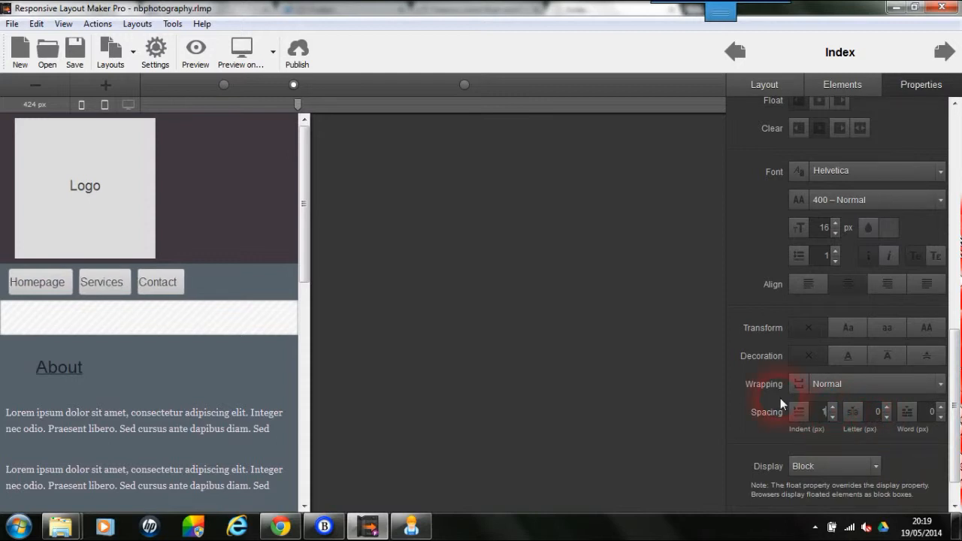
- Preview the Index page in Google Chrome and check how the menu buttons respond at several browser window widths
{"action": "left_click", "coordinate": [273, 60]}
{"action": "left_click", "coordinate": [276, 81]}
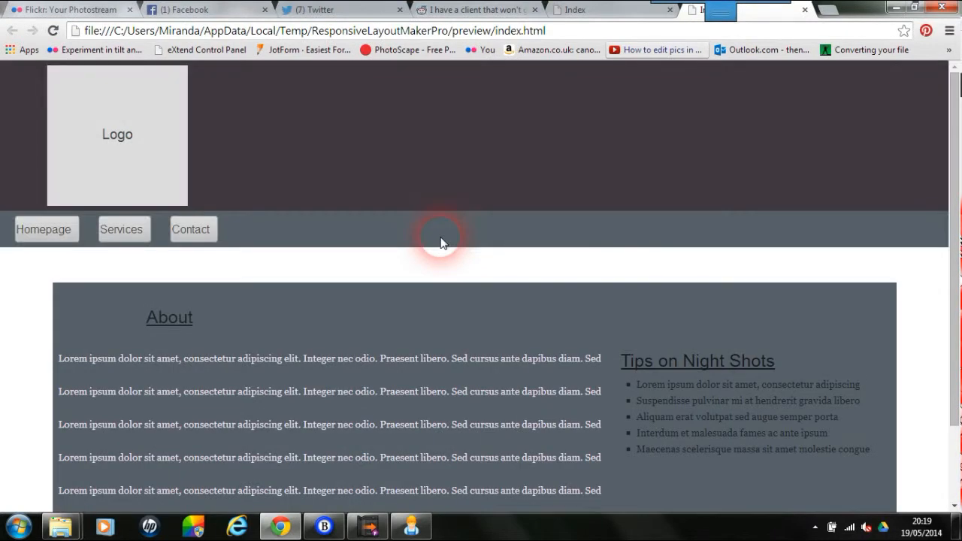
{"action": "left_click", "coordinate": [914, 7]}
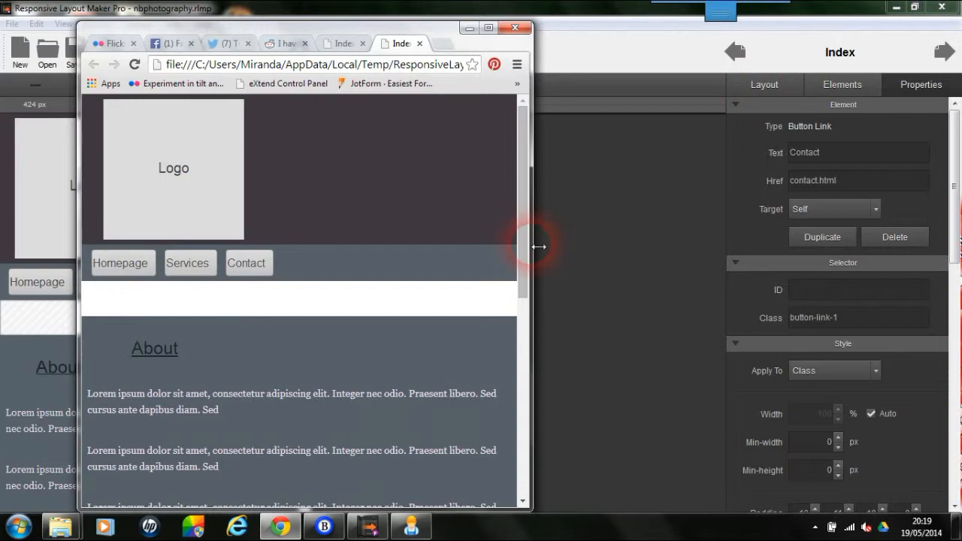
{"action": "left_click_drag", "start_coordinate": [536, 247], "coordinate": [583, 246]}
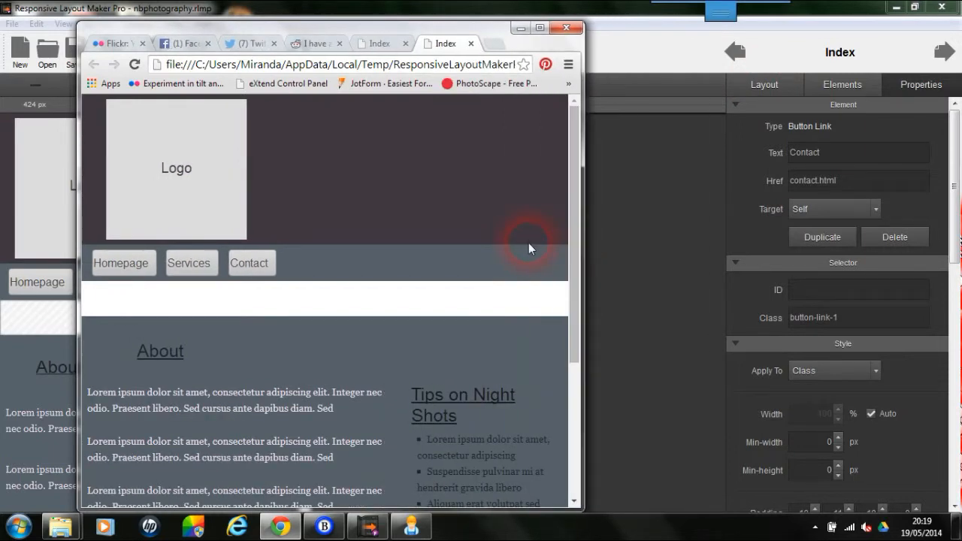
{"action": "left_click_drag", "start_coordinate": [593, 242], "coordinate": [331, 257]}
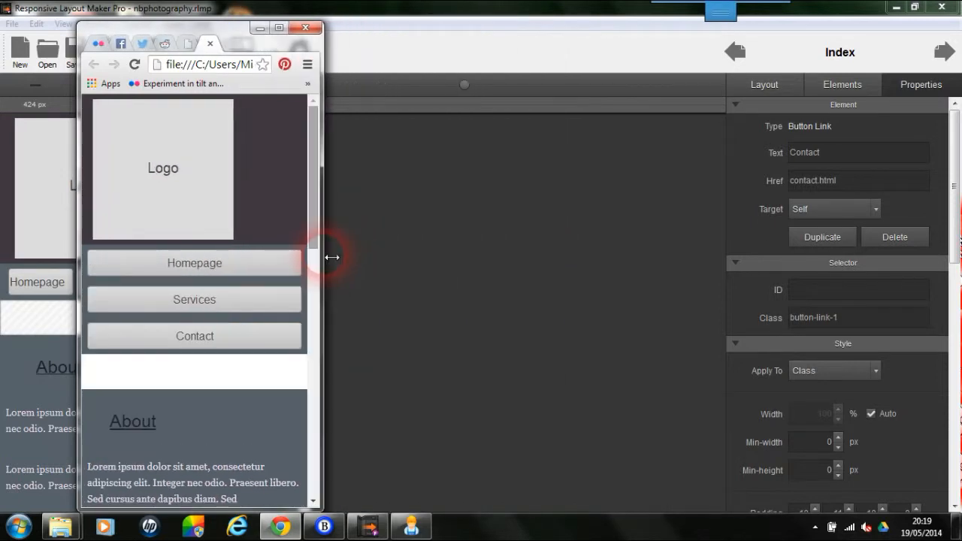
{"action": "left_click", "coordinate": [279, 29]}
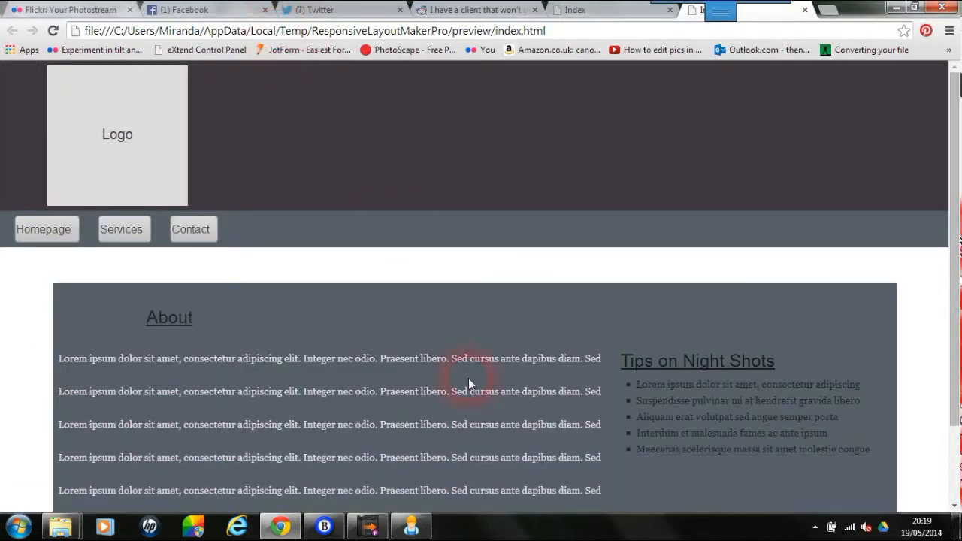
- In Responsive Layout Maker Pro, set the button-link-1 class's letter spacing to 1 px, text indent to 0 px and word spacing to 2 px
{"action": "mouse_move", "coordinate": [375, 529]}
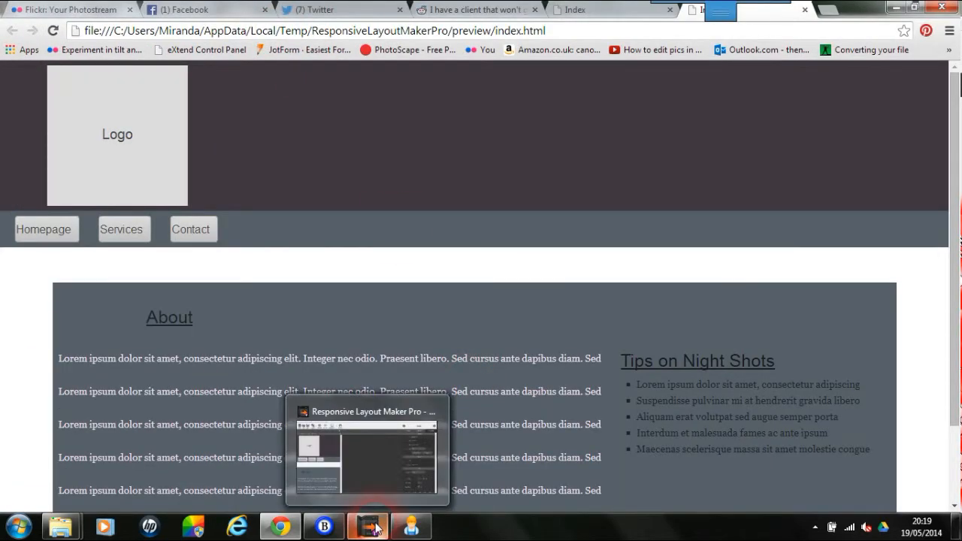
{"action": "left_click", "coordinate": [375, 529]}
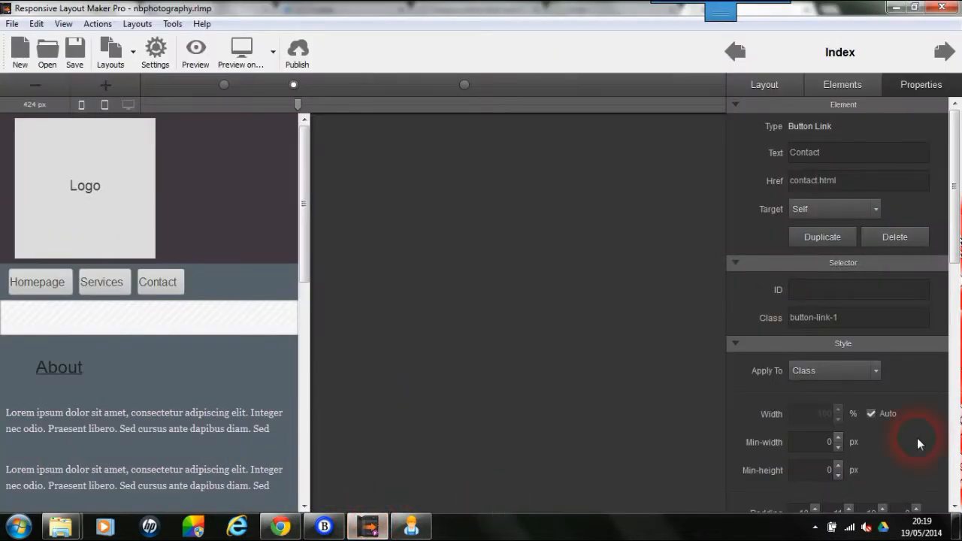
{"action": "left_click_drag", "start_coordinate": [957, 233], "coordinate": [957, 434]}
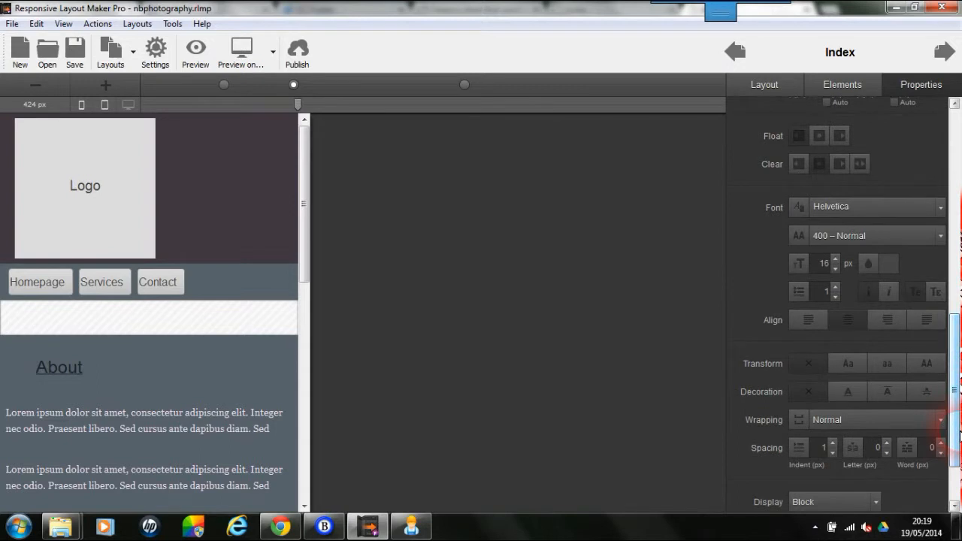
{"action": "left_click", "coordinate": [887, 443]}
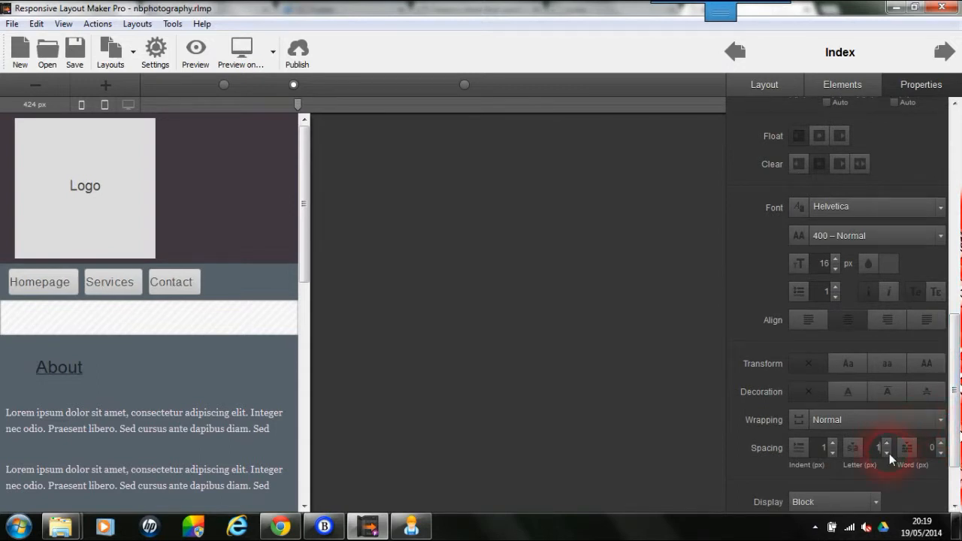
{"action": "left_click", "coordinate": [834, 454]}
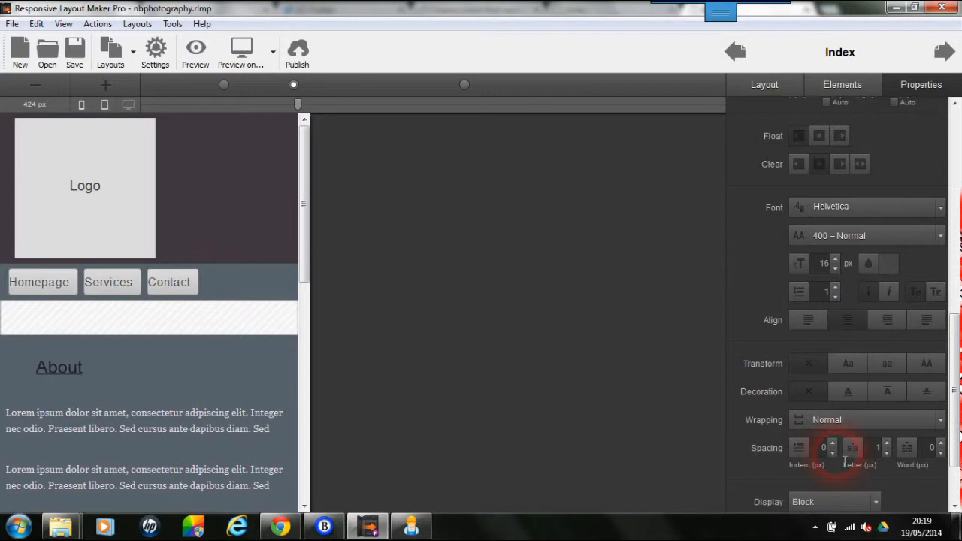
{"action": "left_click", "coordinate": [941, 445]}
{"action": "left_click", "coordinate": [941, 445]}
{"action": "left_click", "coordinate": [941, 445]}
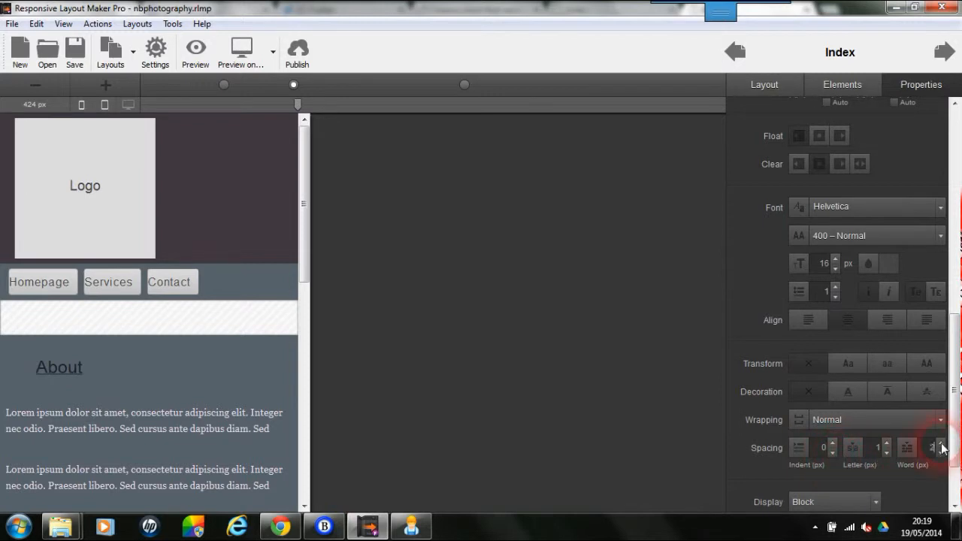
- Preview the Index page in Google Chrome again and check the spaced button text in narrow and full-size windows
{"action": "left_click", "coordinate": [272, 51]}
{"action": "left_click", "coordinate": [271, 86]}
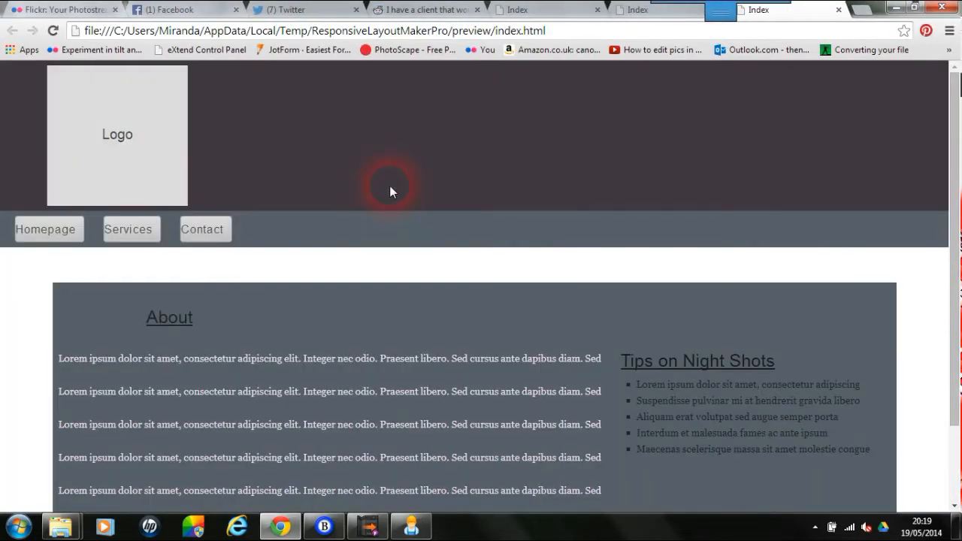
{"action": "left_click", "coordinate": [916, 9]}
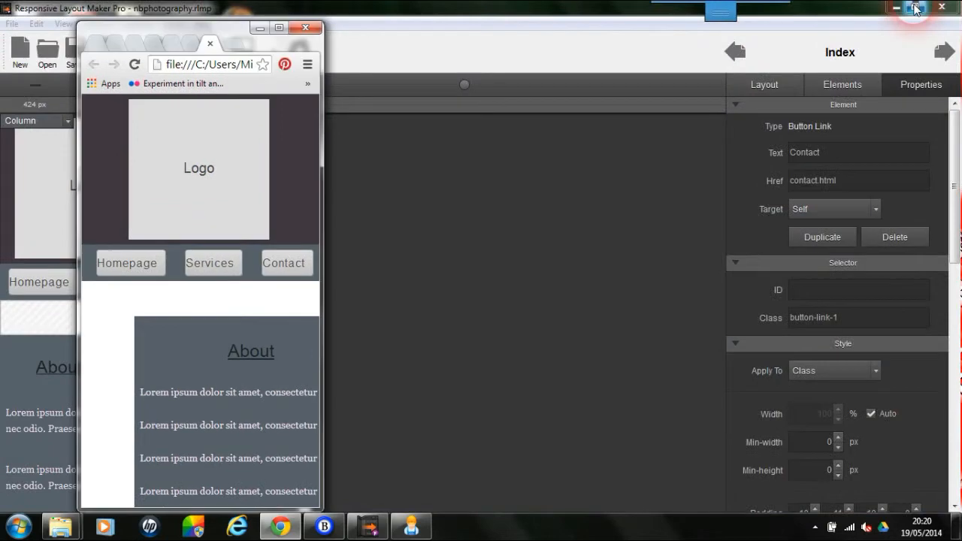
{"action": "left_click_drag", "start_coordinate": [328, 204], "coordinate": [405, 201]}
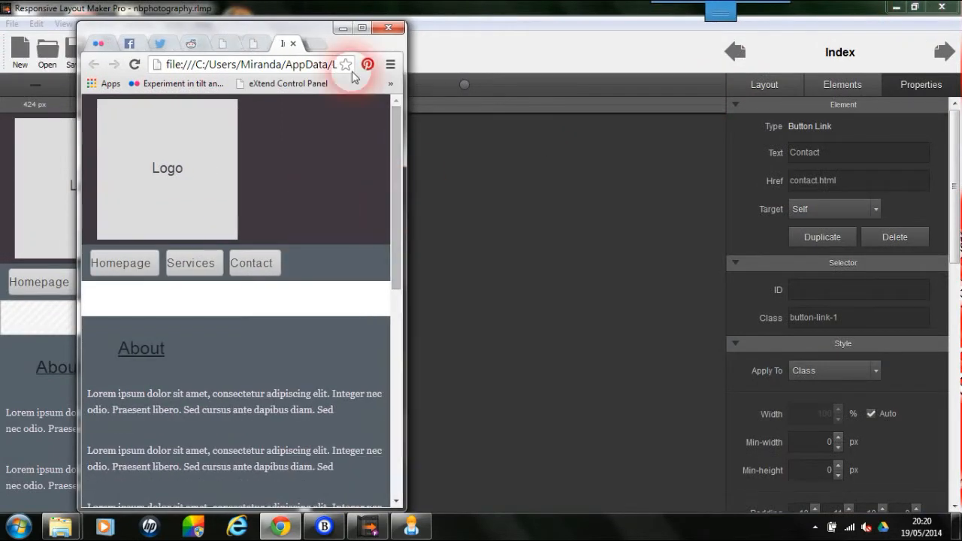
{"action": "left_click", "coordinate": [362, 28]}
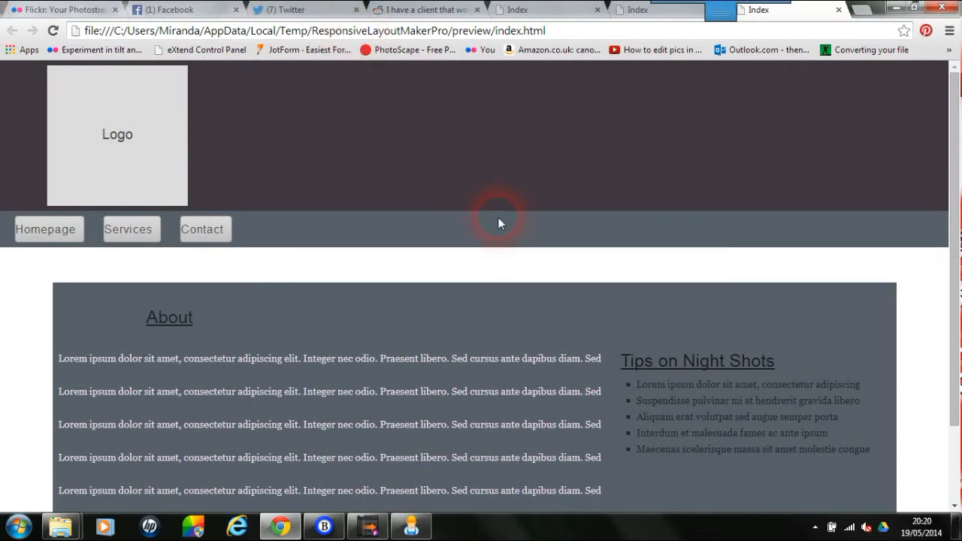
- Close the Index preview tabs and the Reddit discussion tab in Google Chrome
{"action": "left_click", "coordinate": [597, 10]}
{"action": "left_click", "coordinate": [597, 9]}
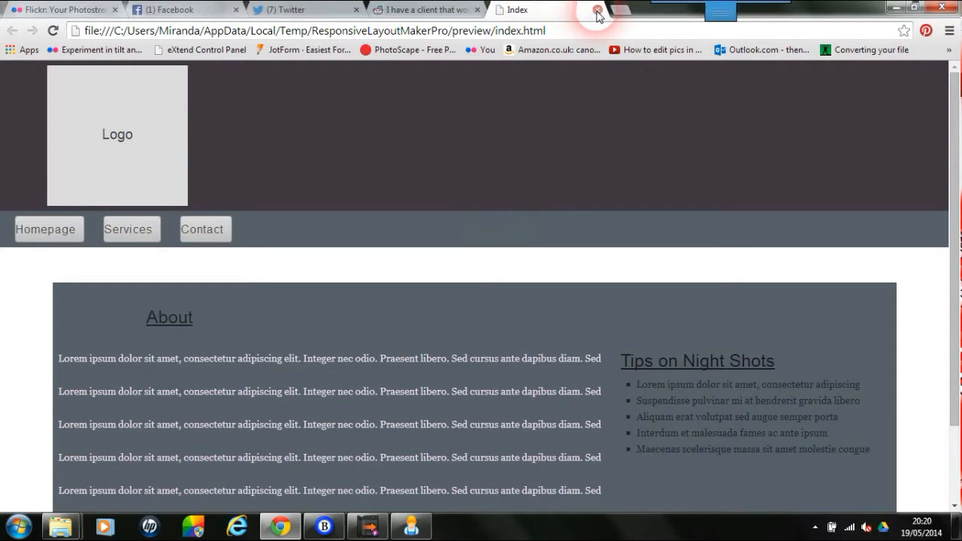
{"action": "left_click", "coordinate": [597, 9]}
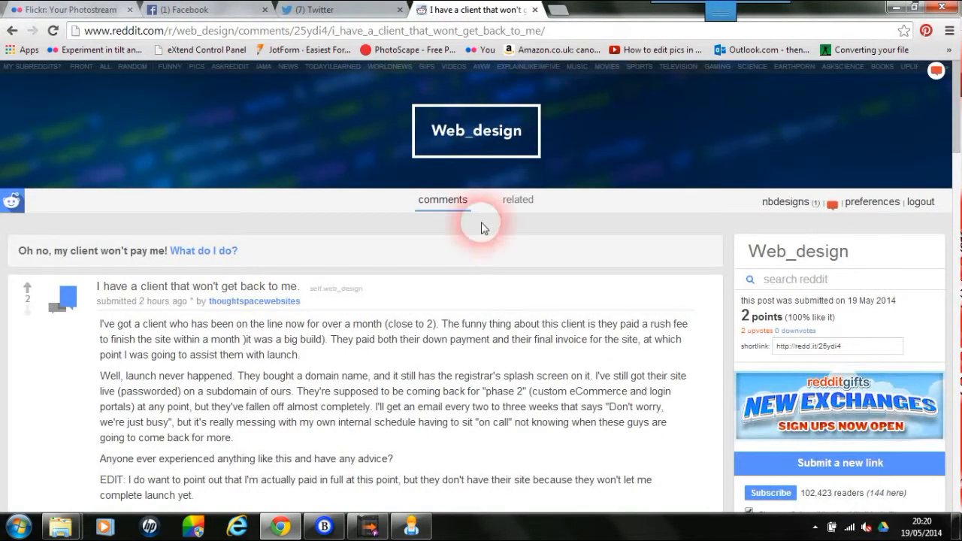
{"action": "left_click", "coordinate": [535, 10]}
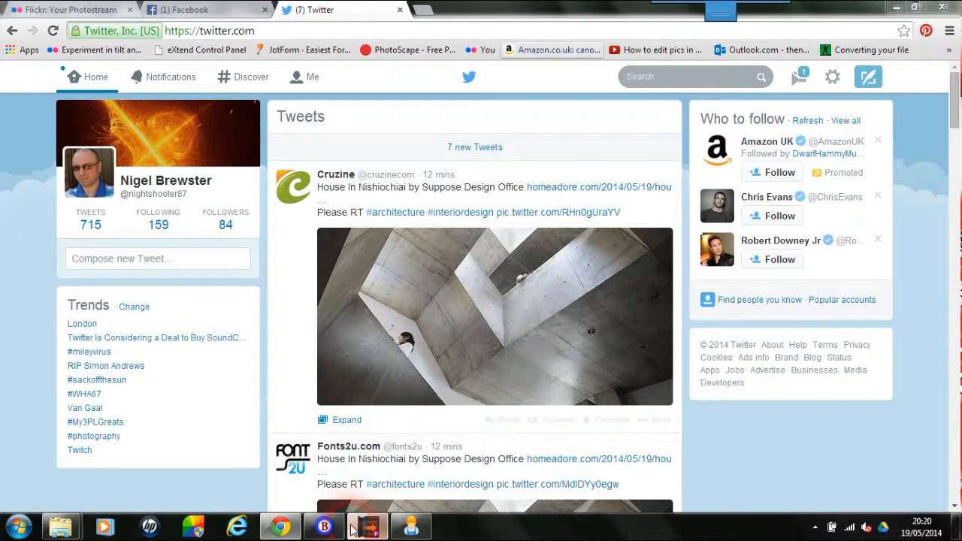
- Switch to Responsive Layout Maker Pro and save the nbphotography project
{"action": "left_click", "coordinate": [366, 527]}
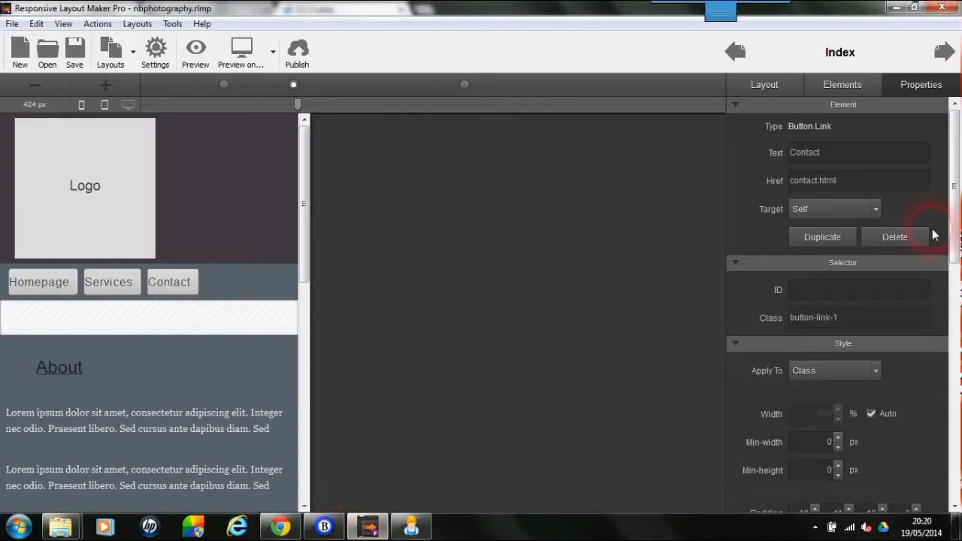
{"action": "left_click_drag", "start_coordinate": [955, 226], "coordinate": [702, 453]}
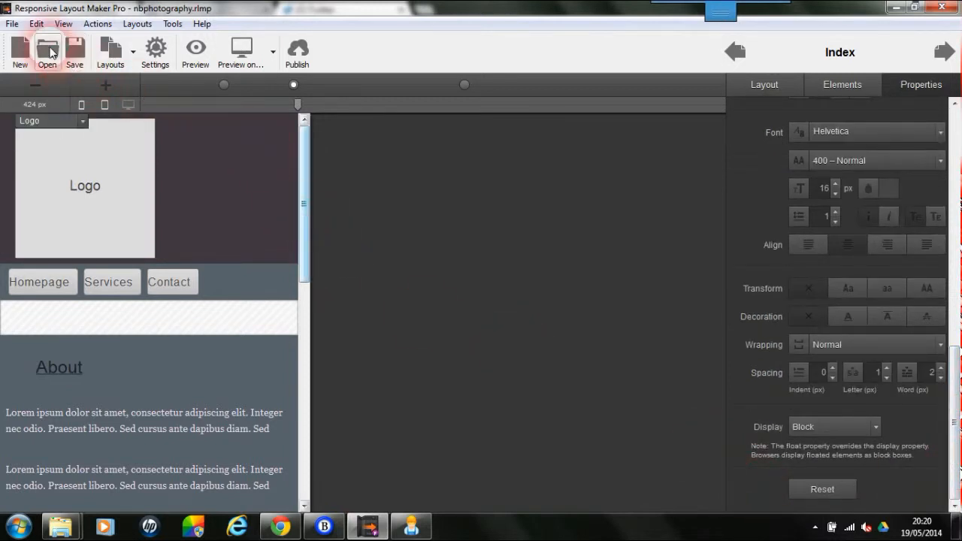
{"action": "left_click", "coordinate": [13, 25]}
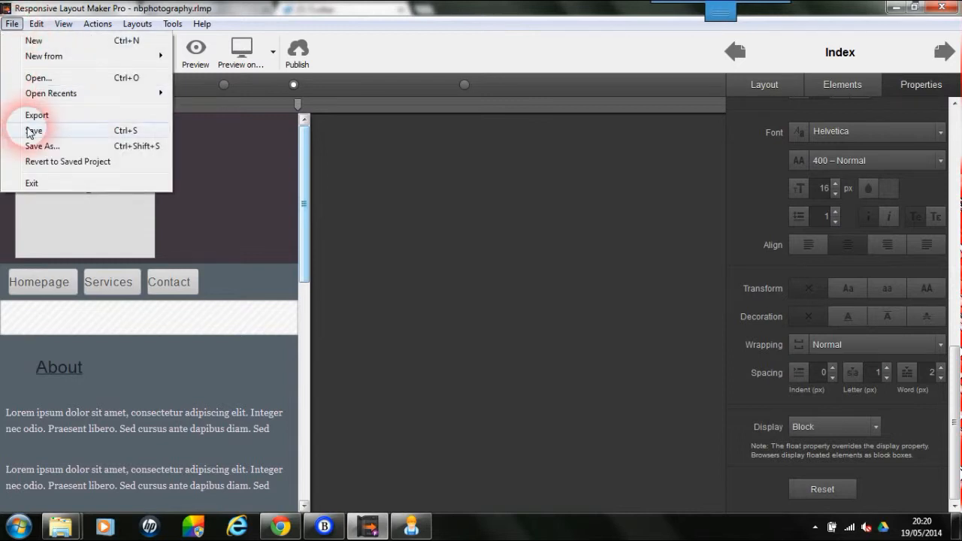
{"action": "left_click", "coordinate": [30, 133]}
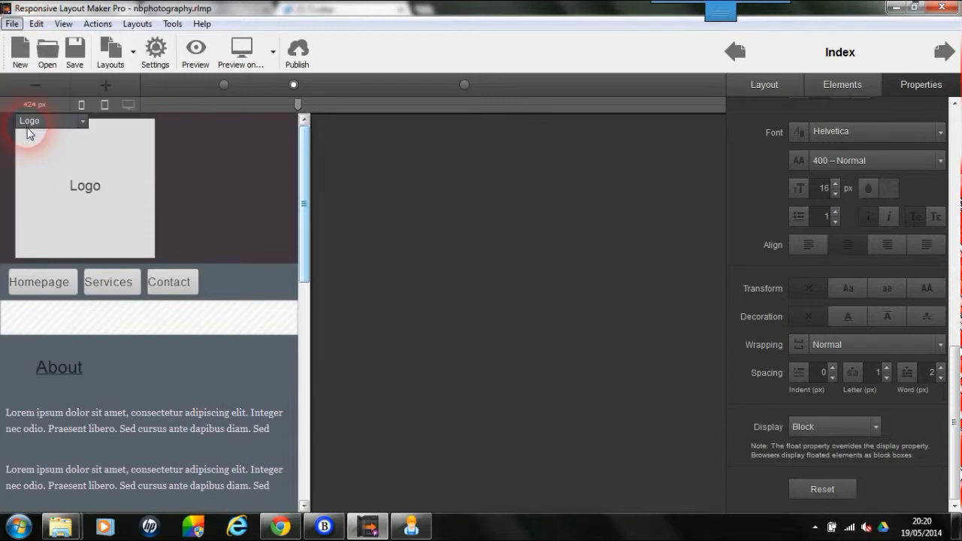
- Export the project to the ResponsiveButtons folder in Documents > CoffeeCup Software > HTML Editor > Projects
{"action": "left_click", "coordinate": [13, 25]}
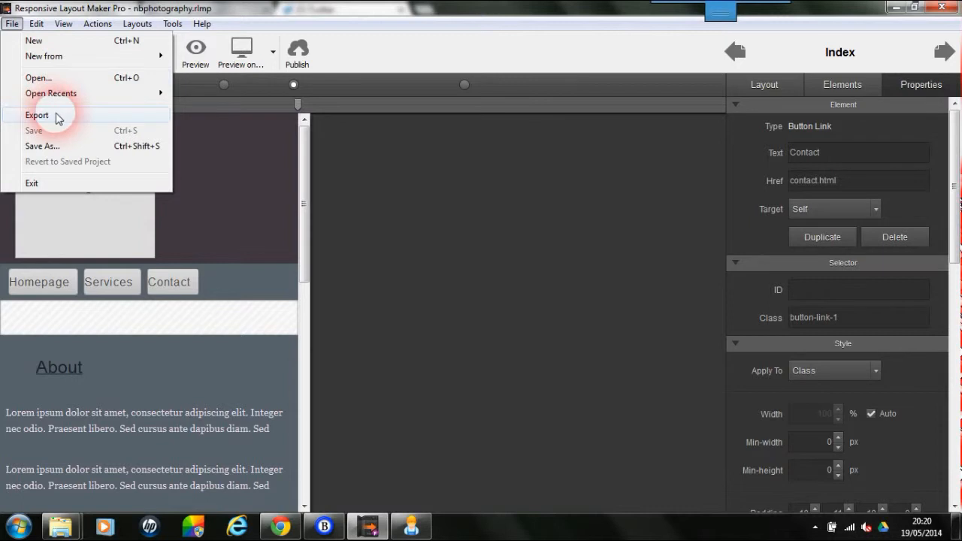
{"action": "left_click", "coordinate": [58, 120]}
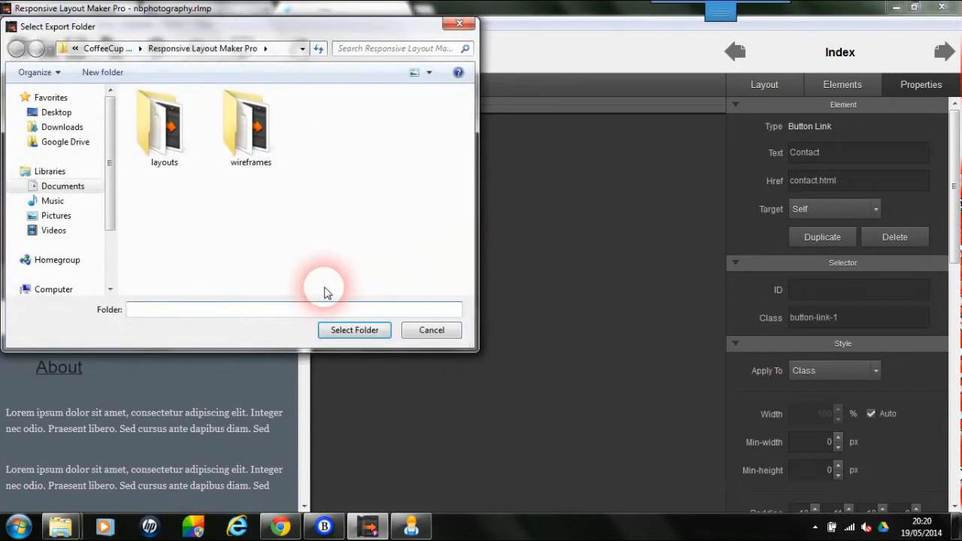
{"action": "left_click", "coordinate": [89, 191]}
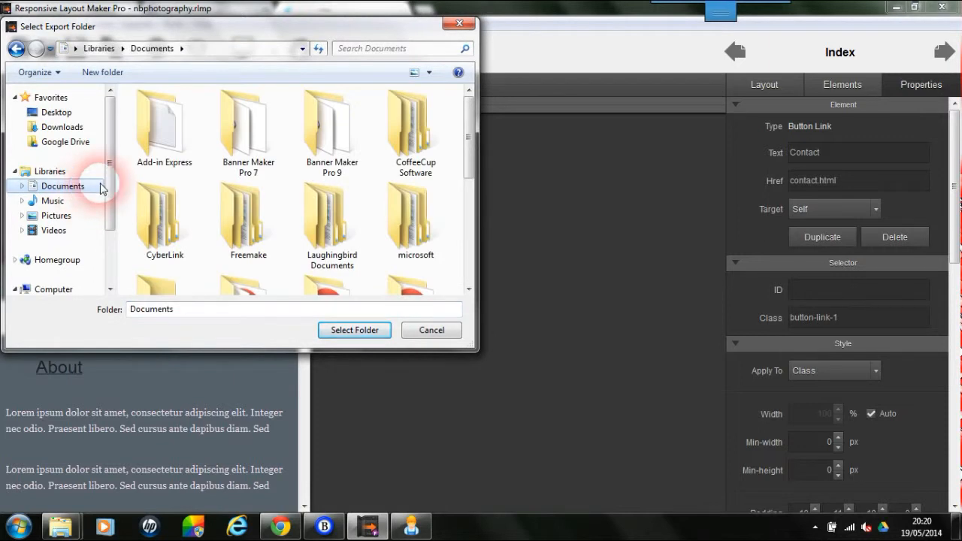
{"action": "double_click", "coordinate": [398, 124]}
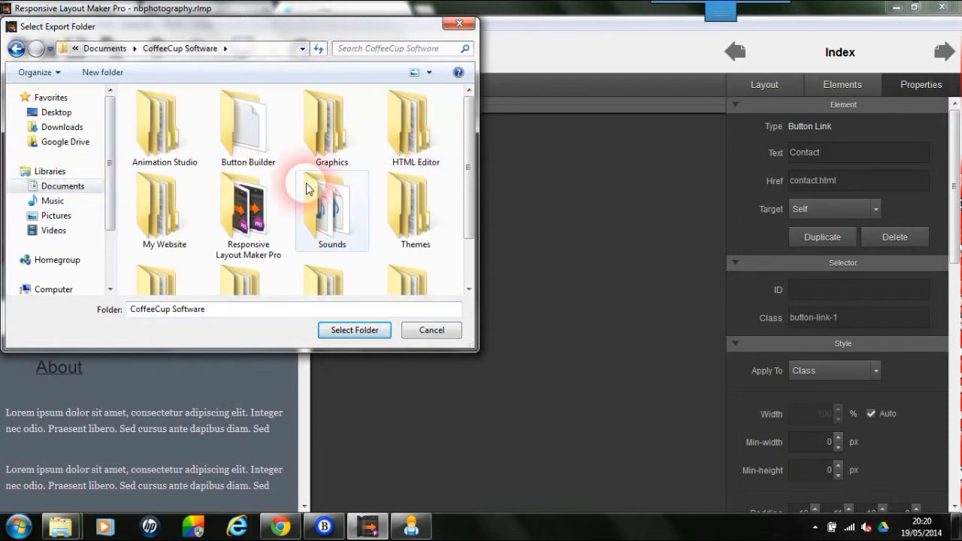
{"action": "double_click", "coordinate": [400, 147]}
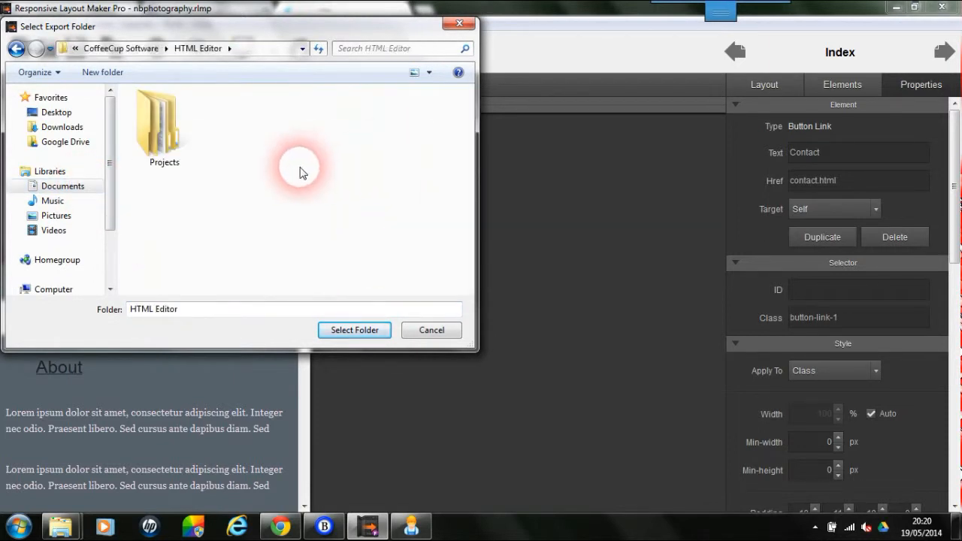
{"action": "double_click", "coordinate": [175, 129]}
{"action": "left_click", "coordinate": [253, 143]}
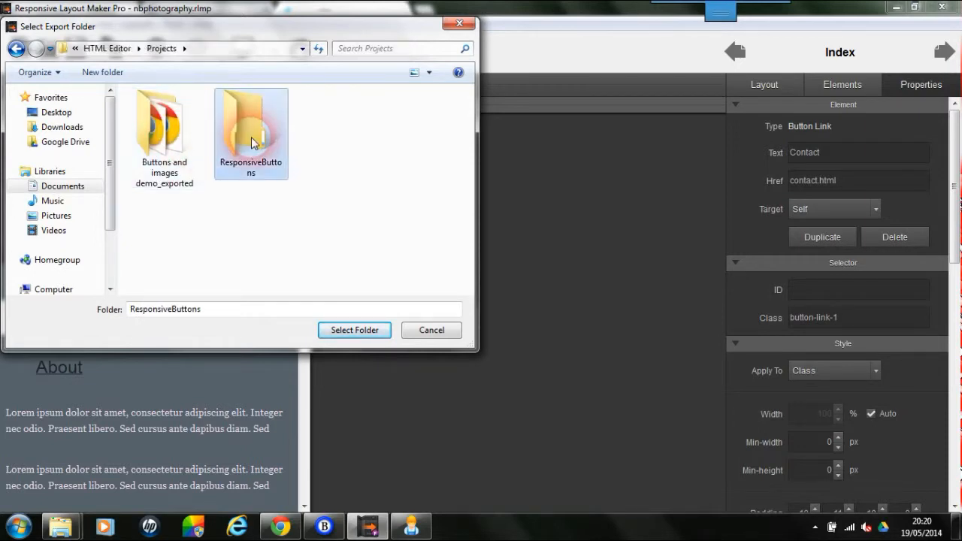
{"action": "left_click", "coordinate": [352, 331]}
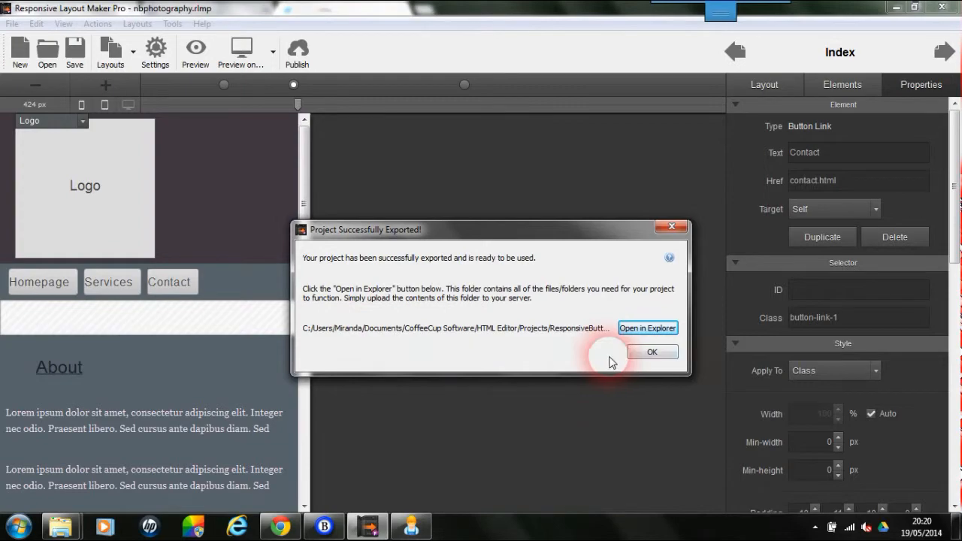
{"action": "left_click", "coordinate": [645, 354]}
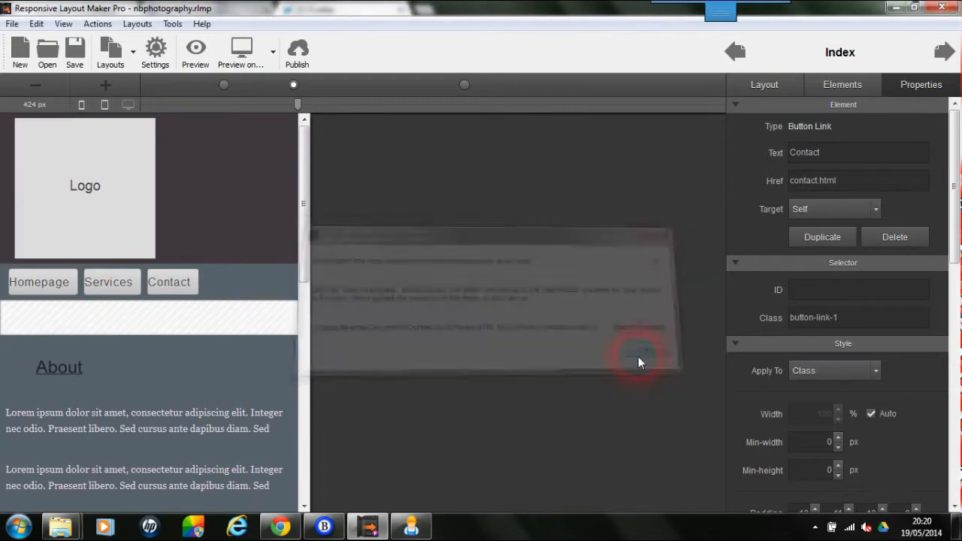
- Switch to CoffeeCup HTML Editor and open index.html from the nbphotography_exported folder inside ResponsiveButtons
{"action": "left_click", "coordinate": [411, 524]}
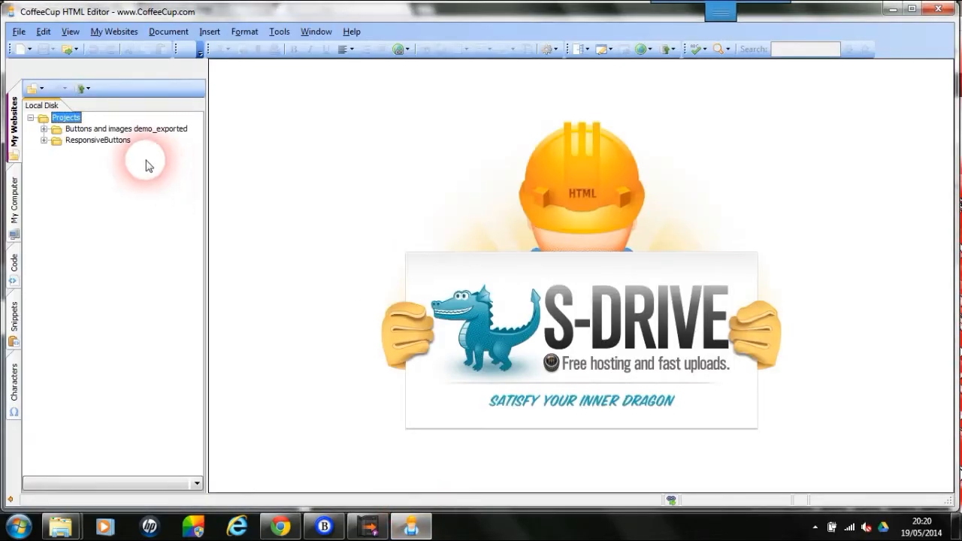
{"action": "left_click", "coordinate": [105, 141]}
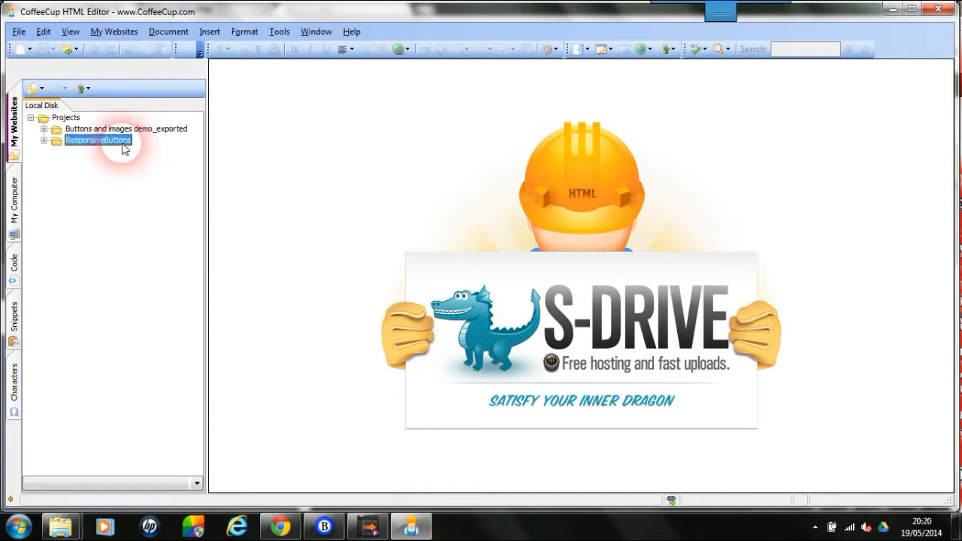
{"action": "double_click", "coordinate": [124, 145]}
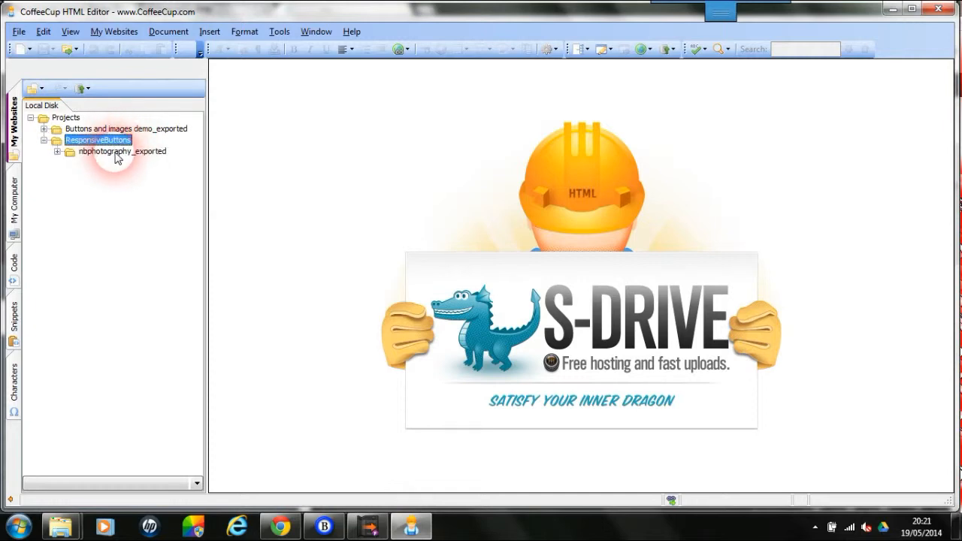
{"action": "double_click", "coordinate": [115, 153]}
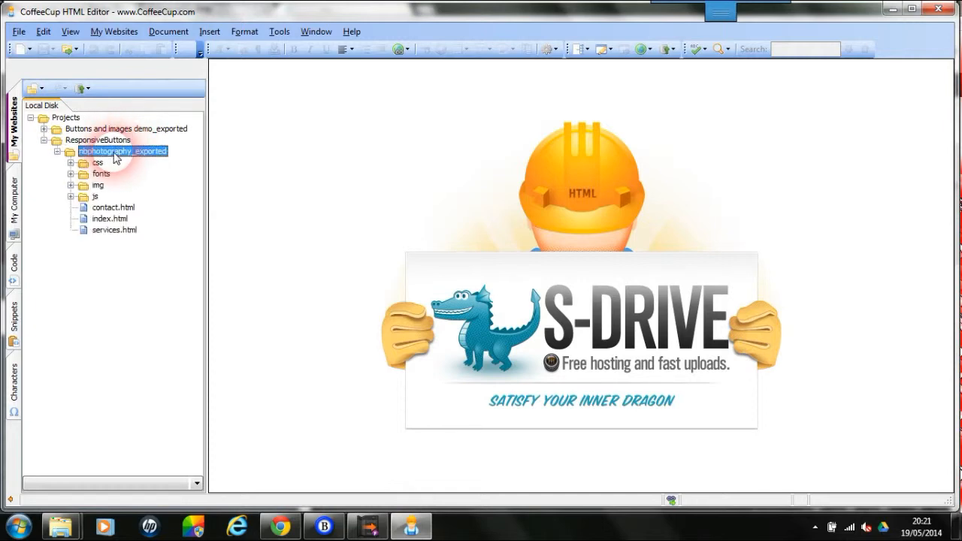
{"action": "double_click", "coordinate": [110, 218]}
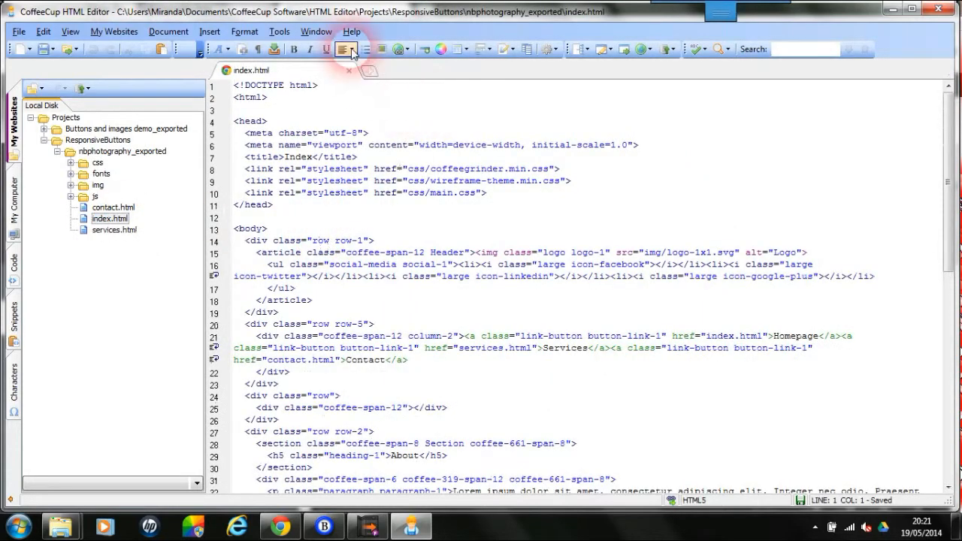
- Preview the exported index.html in Google Chrome and examine the menu and page content in narrow and full-size windows
{"action": "left_click", "coordinate": [279, 31]}
{"action": "left_click", "coordinate": [298, 50]}
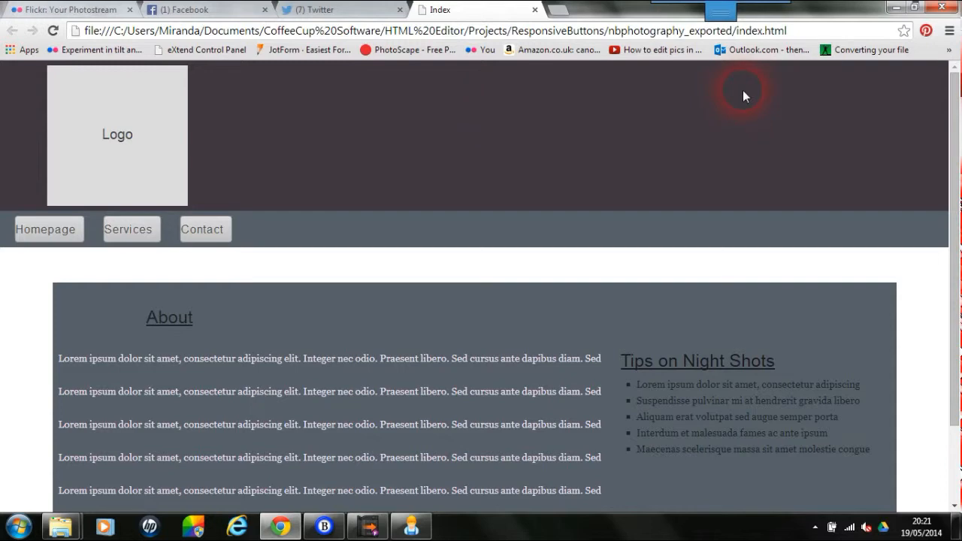
{"action": "left_click", "coordinate": [915, 12]}
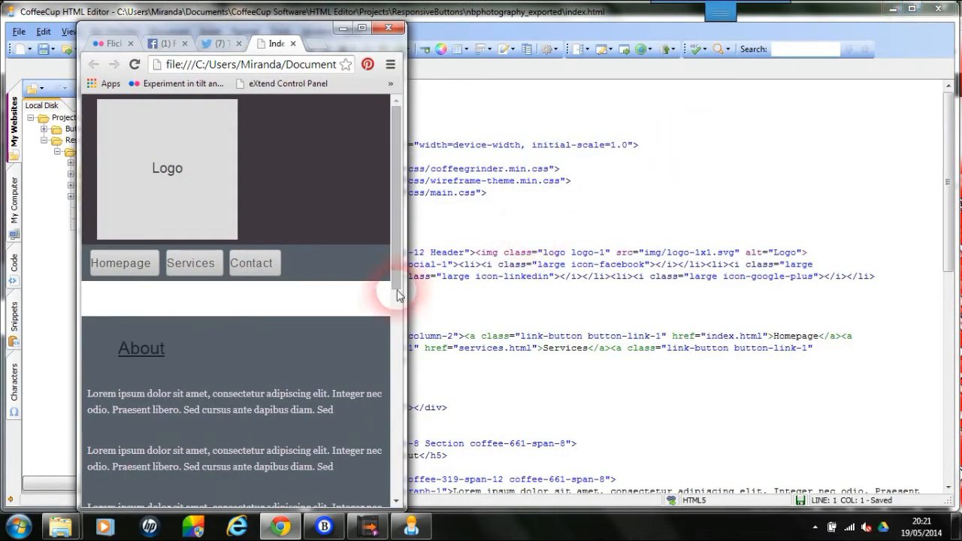
{"action": "left_click_drag", "start_coordinate": [412, 293], "coordinate": [342, 308]}
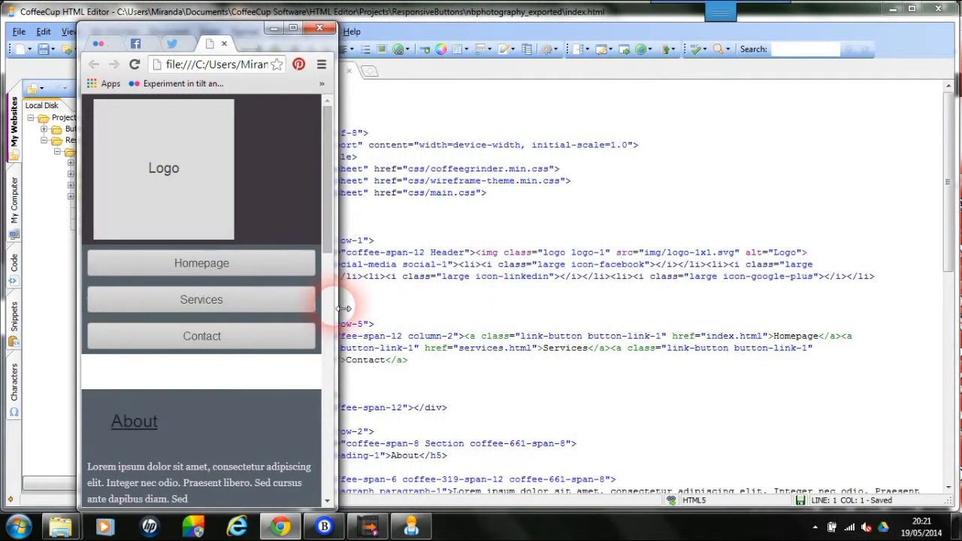
{"action": "left_click_drag", "start_coordinate": [329, 208], "coordinate": [316, 417]}
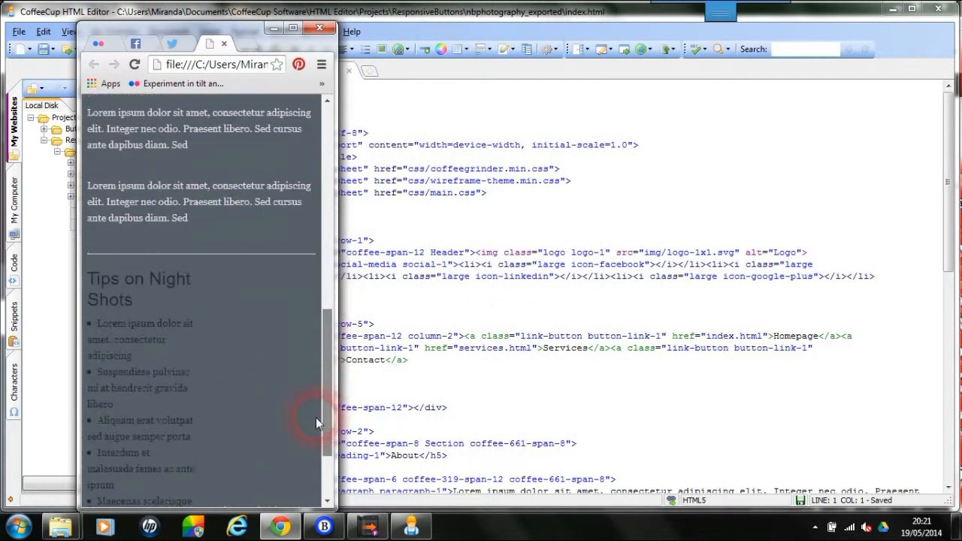
{"action": "left_click", "coordinate": [293, 28]}
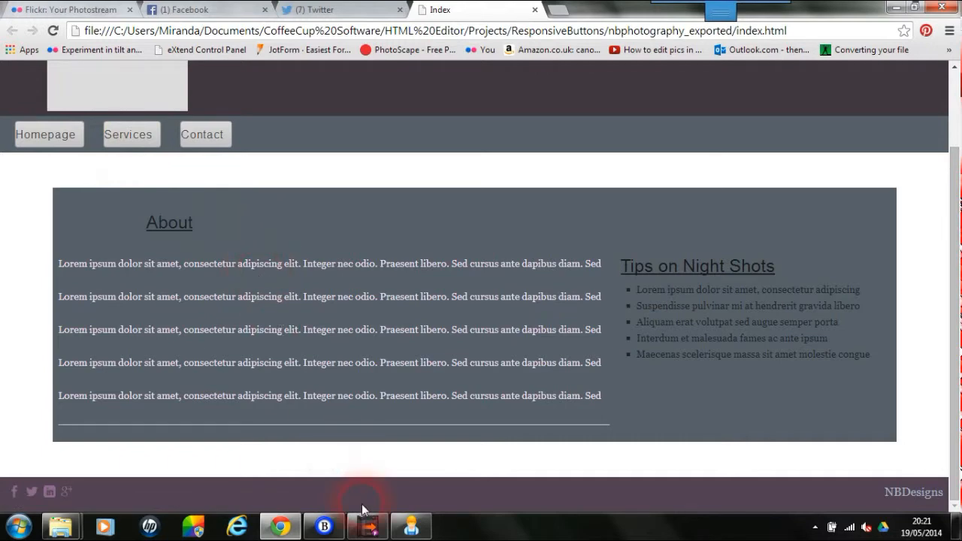
- Switch back to CoffeeCup HTML Editor and add an empty inline style attribute after the href of the Homepage link
{"action": "left_click", "coordinate": [411, 526]}
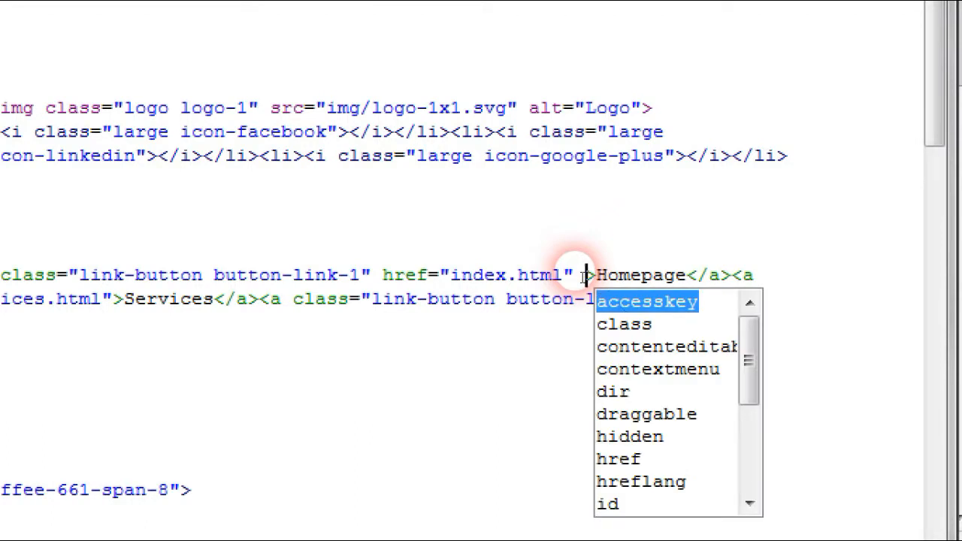
{"action": "type", "text": "st"}
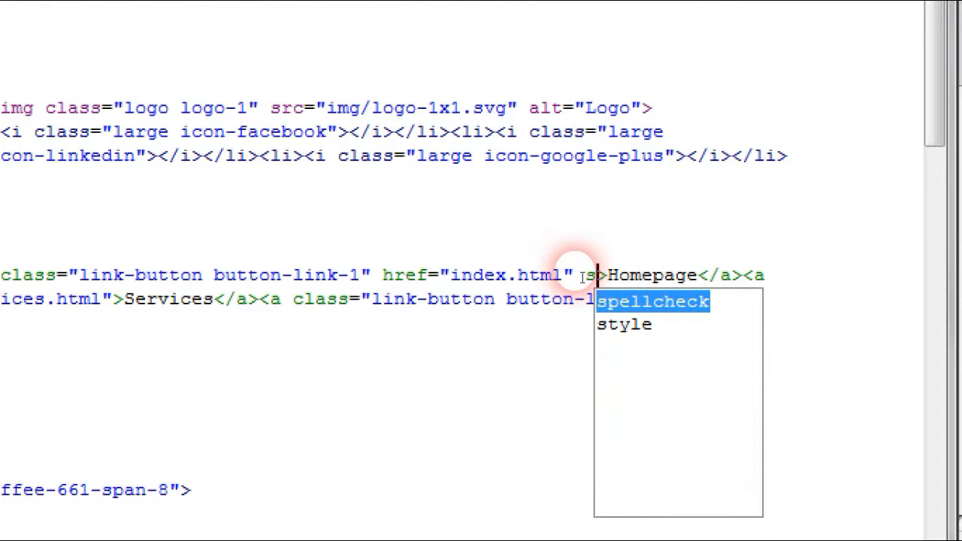
{"action": "type", "text": "y"}
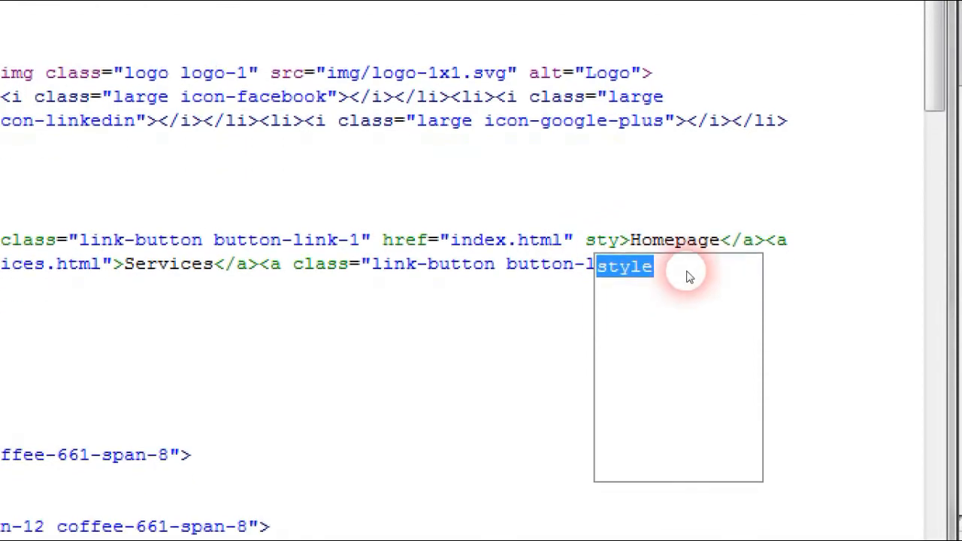
{"action": "double_click", "coordinate": [662, 309]}
{"action": "double_click", "coordinate": [663, 272]}
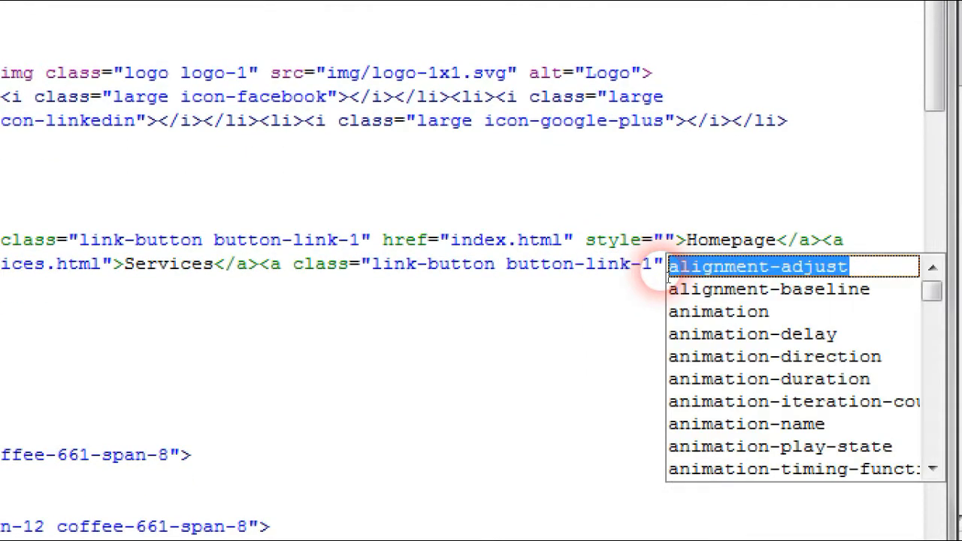
{"action": "left_click", "coordinate": [665, 240]}
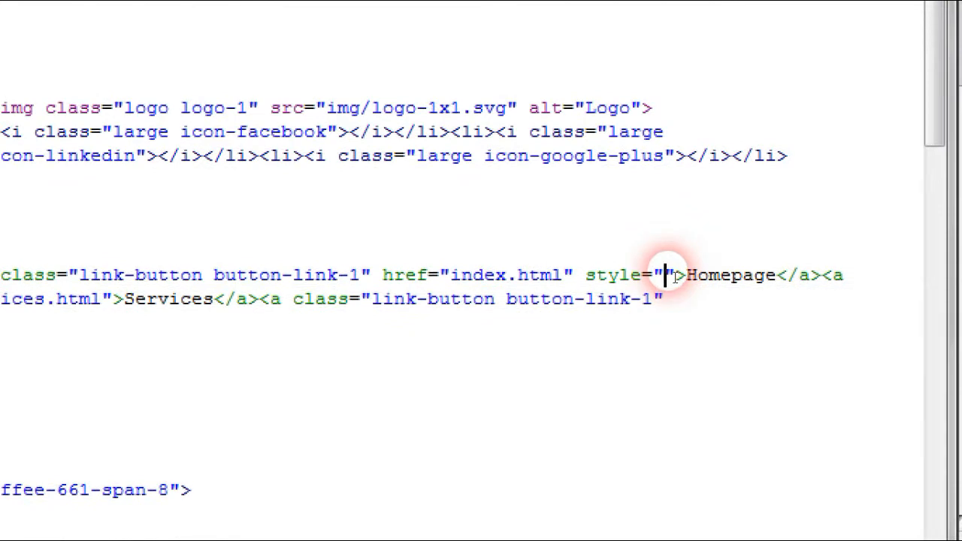
- Set the Homepage link's inline style to a background of orange
{"action": "type", "text": "ba"}
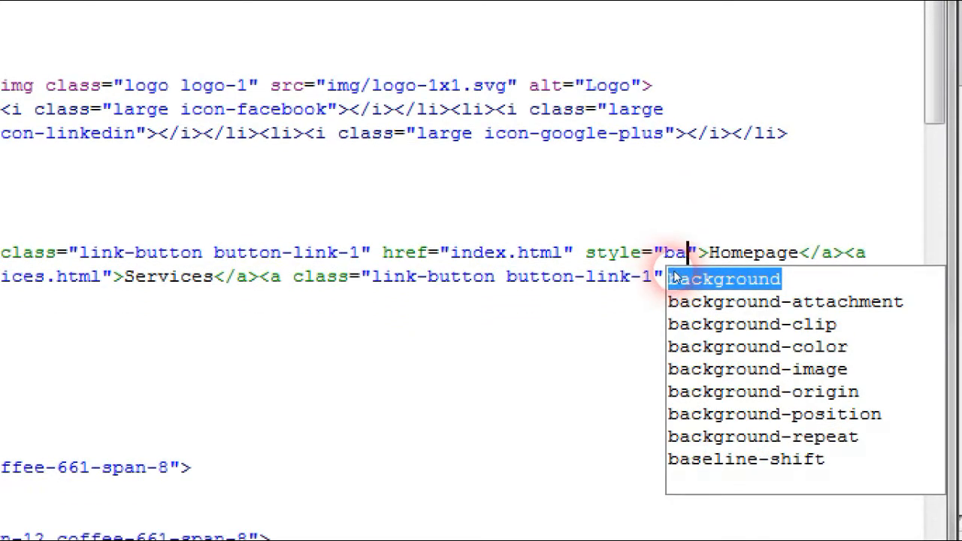
{"action": "key", "text": "Return"}
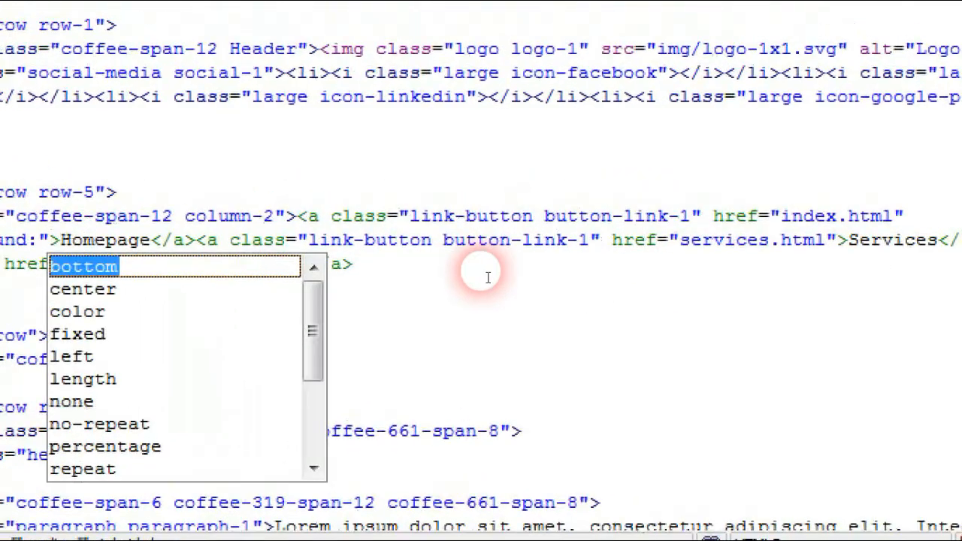
{"action": "left_click", "coordinate": [42, 238]}
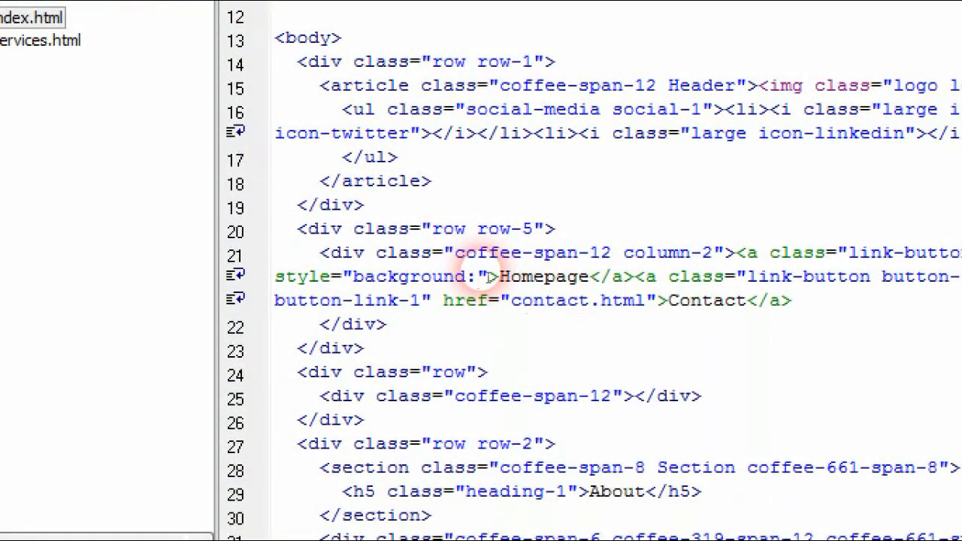
{"action": "type", "text": "orang"}
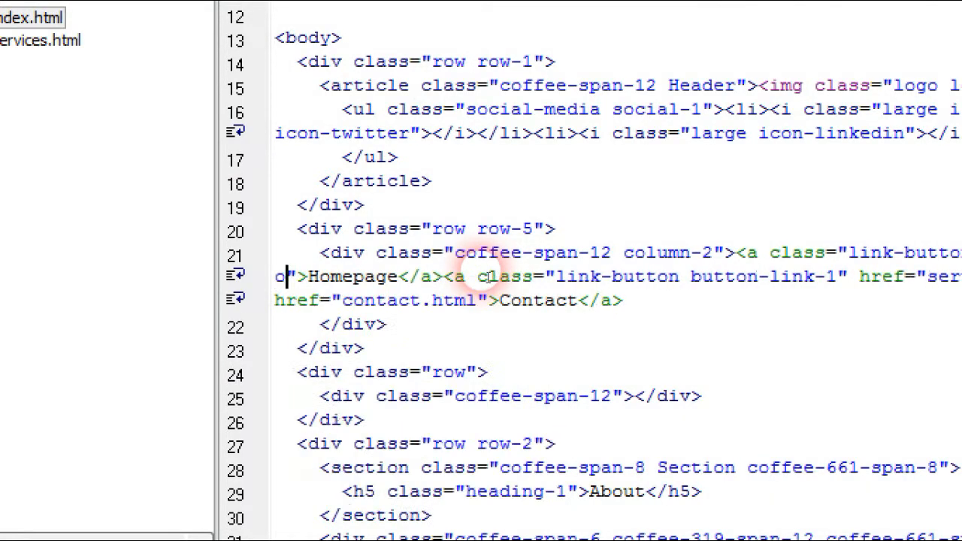
{"action": "type", "text": "e"}
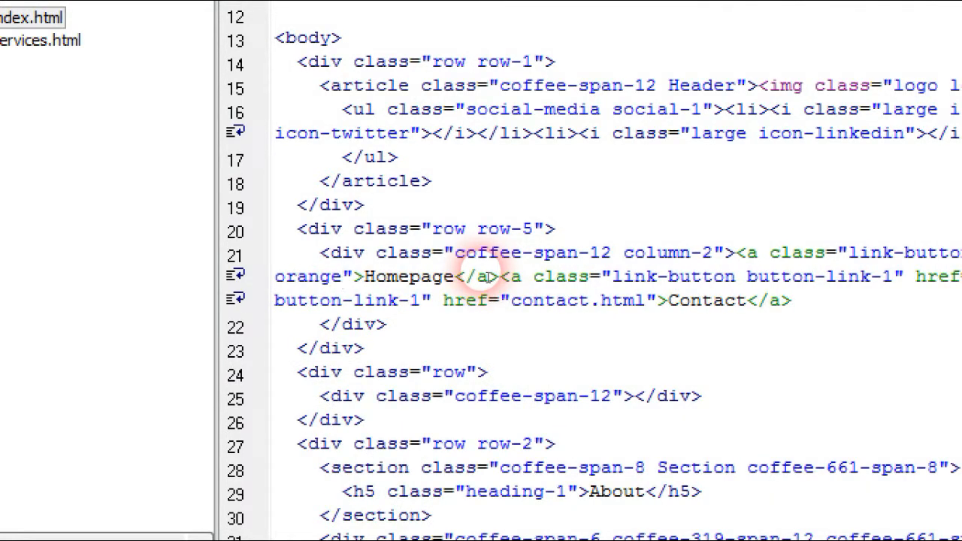
- Finish the Homepage link's orange background declaration with a semicolon and save index.html
{"action": "type", "text": ";"}
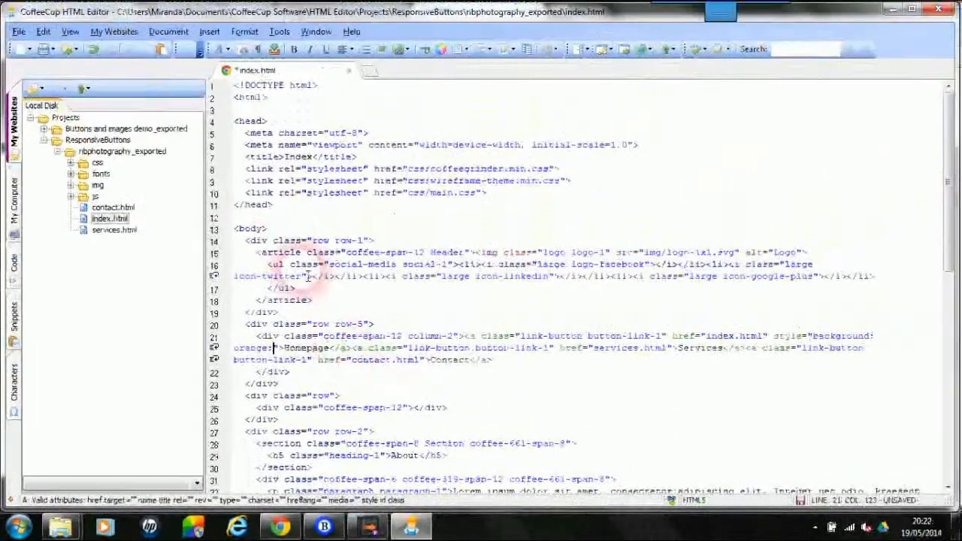
{"action": "left_click", "coordinate": [18, 32]}
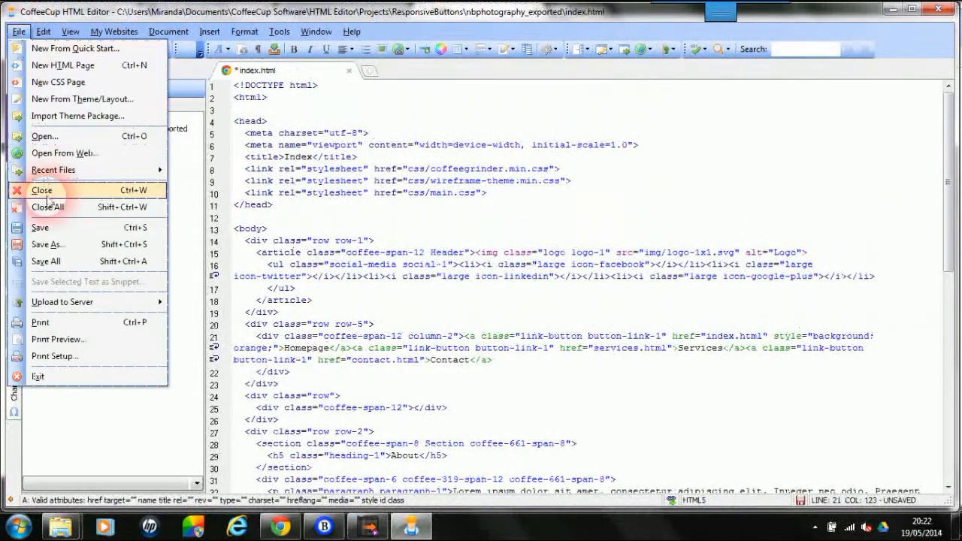
{"action": "left_click", "coordinate": [50, 232]}
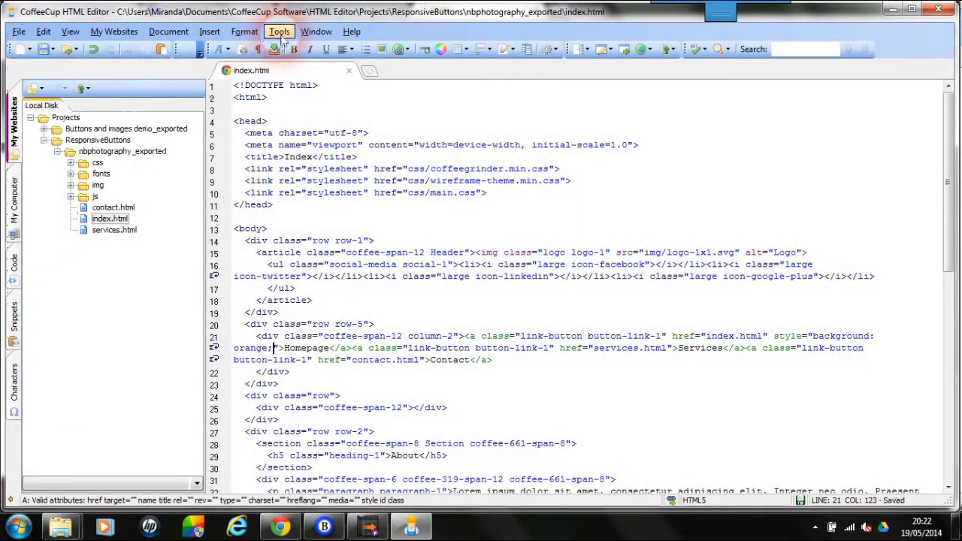
- Preview the Homepage button of index.html in Google Chrome and return to CoffeeCup HTML Editor
{"action": "left_click", "coordinate": [280, 33]}
{"action": "left_click", "coordinate": [353, 48]}
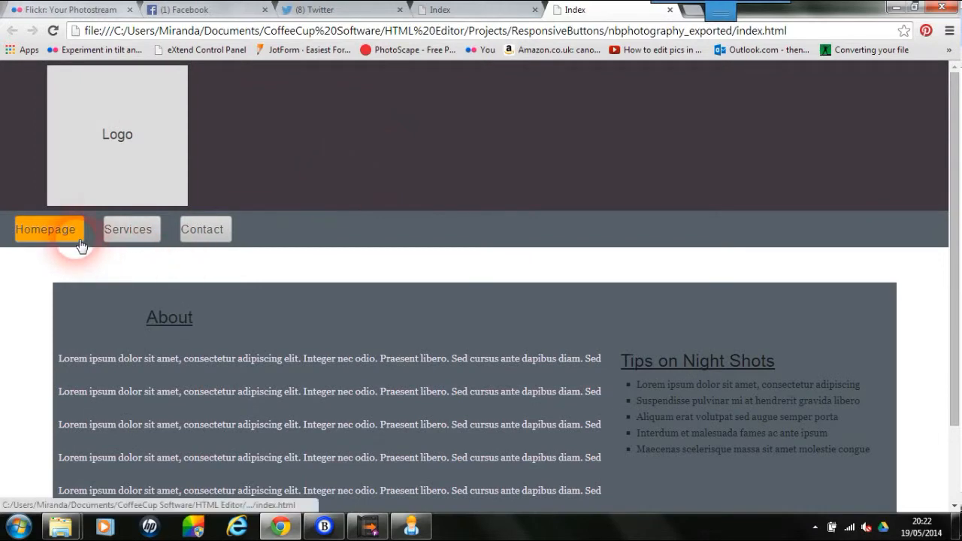
{"action": "left_click", "coordinate": [413, 524]}
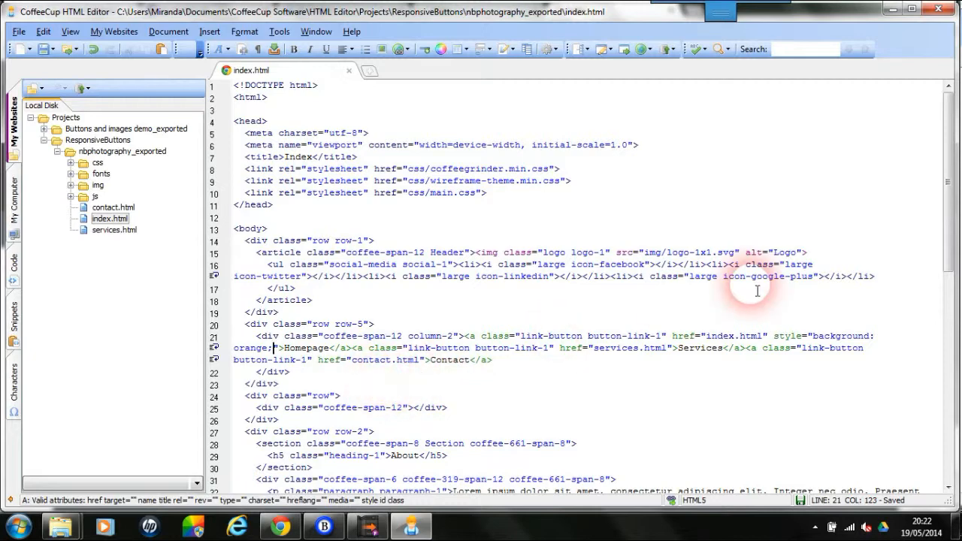
- Copy the Homepage link's style="background: orange;" attribute and paste it after the href of the Services link, separated by a space
{"action": "left_click_drag", "start_coordinate": [773, 337], "coordinate": [275, 349]}
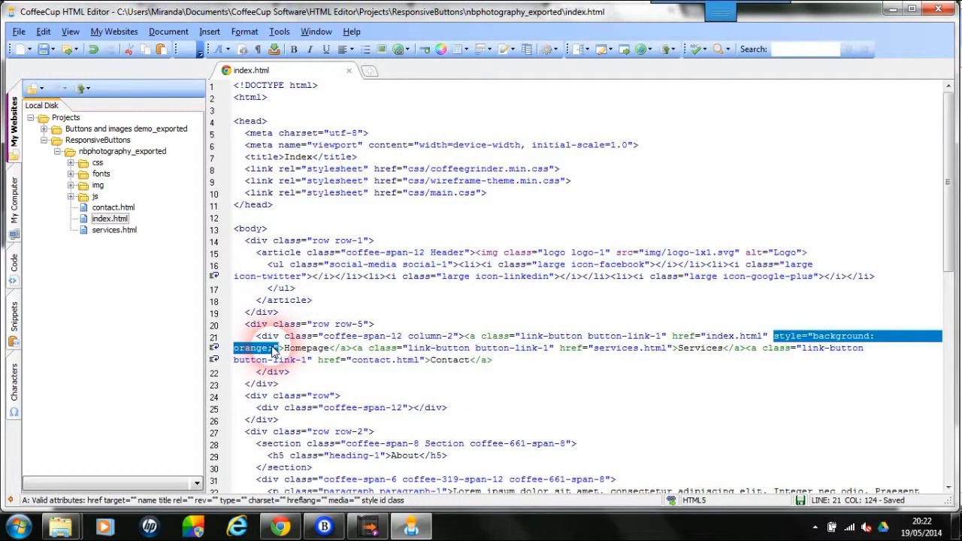
{"action": "right_click", "coordinate": [275, 349]}
{"action": "left_click", "coordinate": [304, 191]}
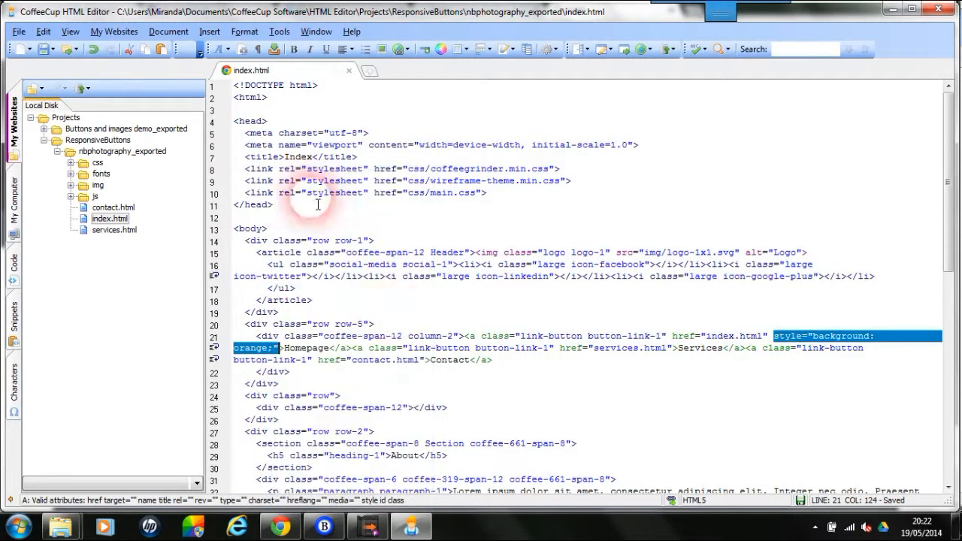
{"action": "left_click", "coordinate": [679, 354]}
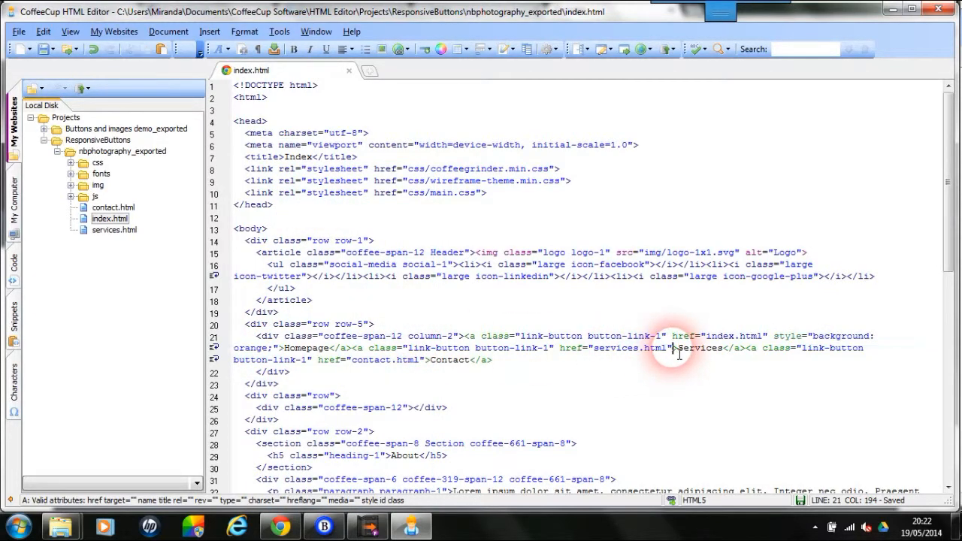
{"action": "right_click", "coordinate": [680, 348]}
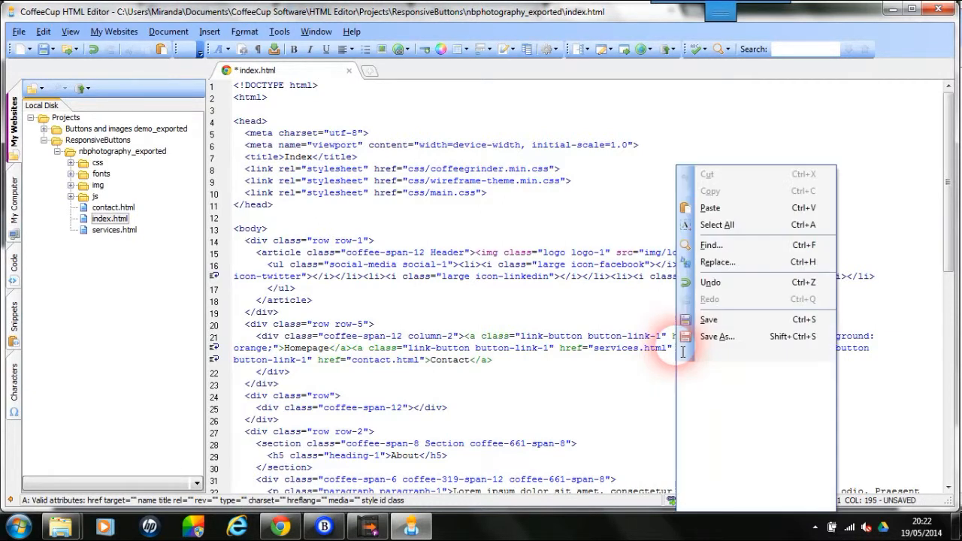
{"action": "left_click", "coordinate": [724, 214]}
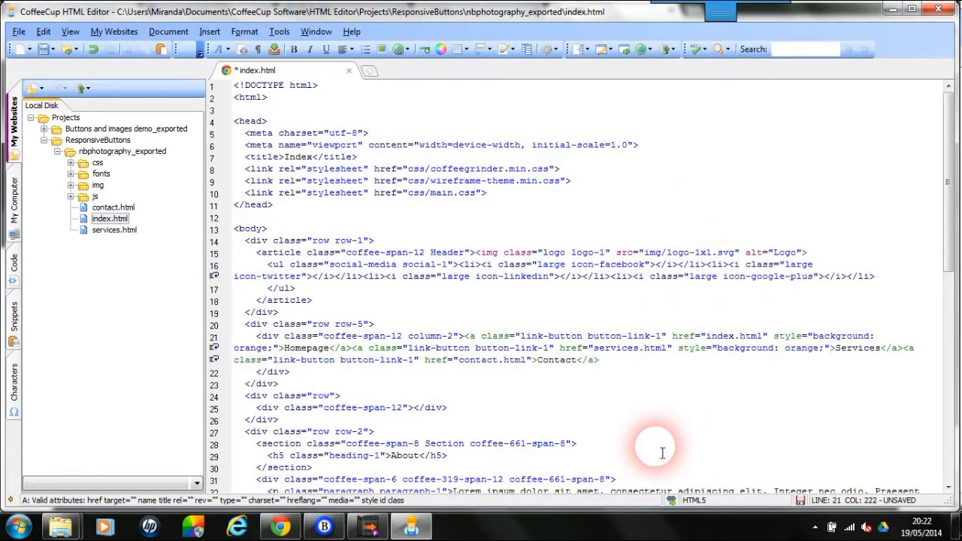
- Paste the copied orange background style after the href of the Contact link, separated by a space, and save index.html
{"action": "left_click", "coordinate": [533, 364]}
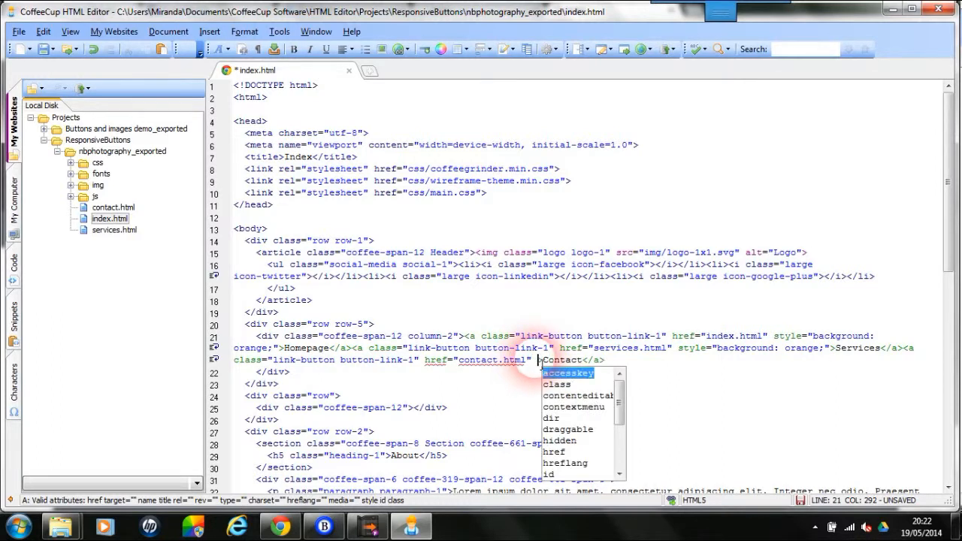
{"action": "right_click", "coordinate": [536, 360]}
{"action": "left_click", "coordinate": [590, 55]}
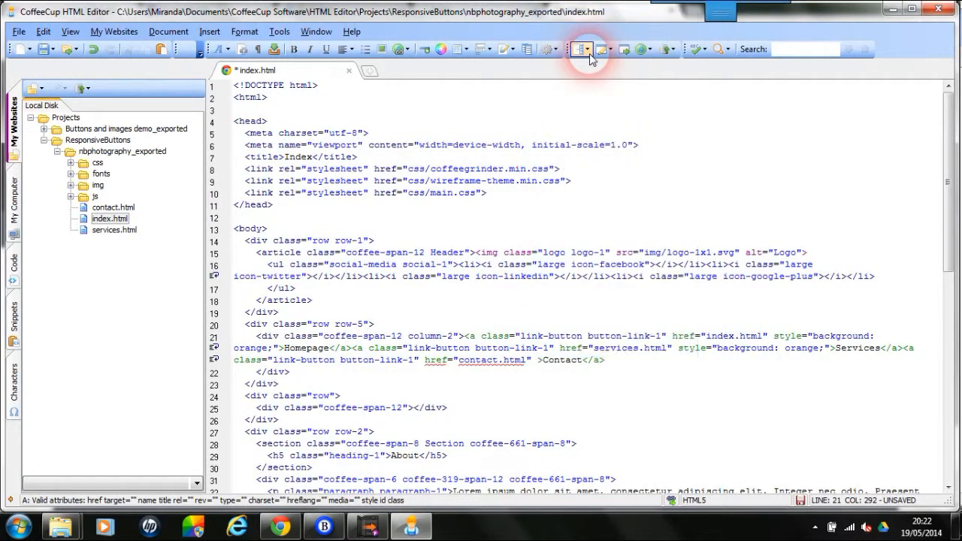
{"action": "left_click", "coordinate": [19, 32]}
{"action": "left_click", "coordinate": [34, 165]}
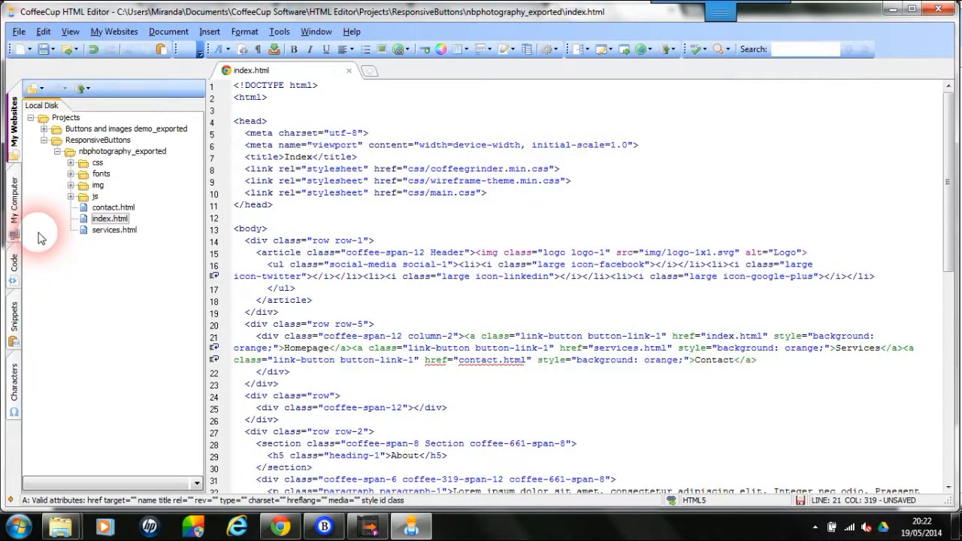
- Preview index.html in Google Chrome and examine the three menu buttons in a narrow and a full-size window
{"action": "left_click", "coordinate": [279, 31]}
{"action": "left_click", "coordinate": [295, 45]}
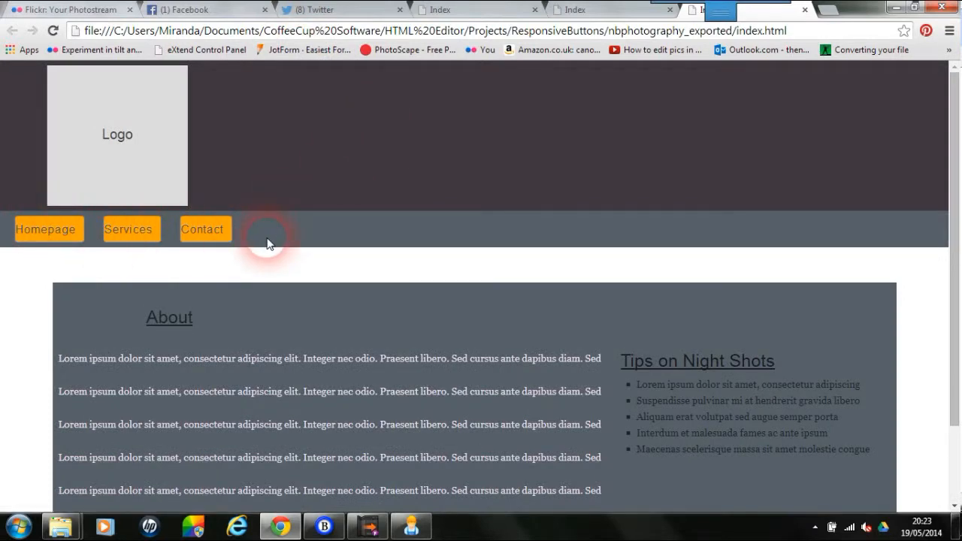
{"action": "left_click", "coordinate": [915, 9]}
{"action": "left_click_drag", "start_coordinate": [339, 269], "coordinate": [404, 268]}
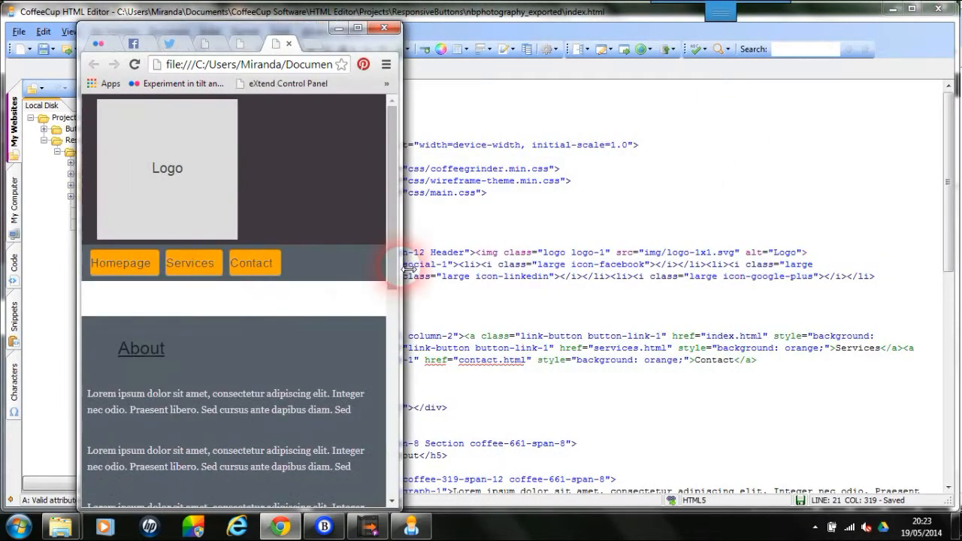
{"action": "left_click", "coordinate": [357, 29]}
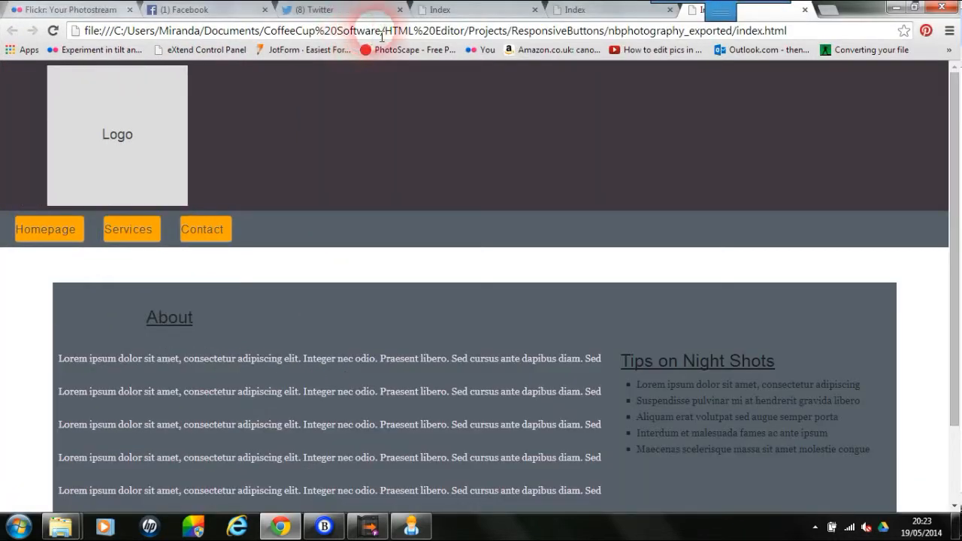
- Close the two extra Index preview pages in Google Chrome and switch to Responsive Layout Maker Pro
{"action": "left_click", "coordinate": [531, 9]}
{"action": "left_click", "coordinate": [530, 9]}
{"action": "left_click", "coordinate": [546, 85]}
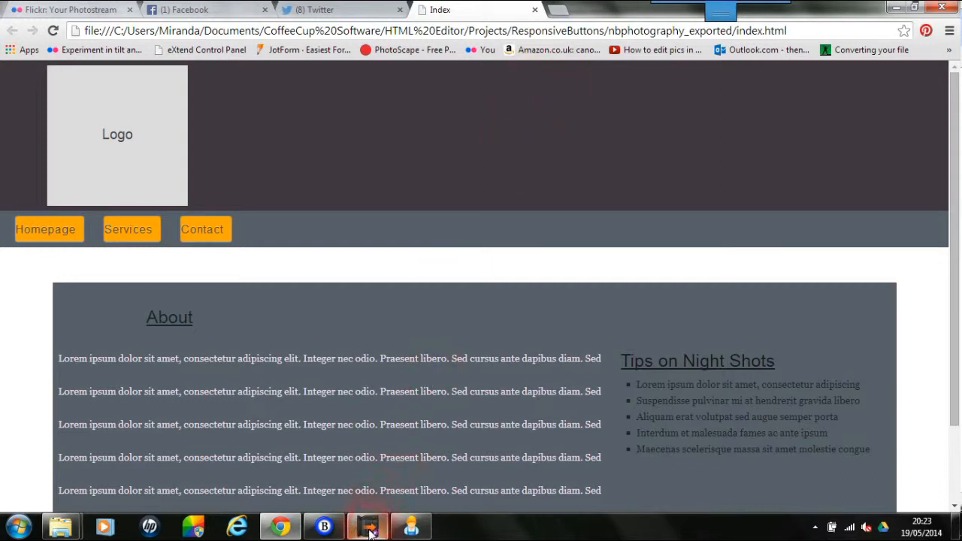
{"action": "key", "text": "alt+Tab"}
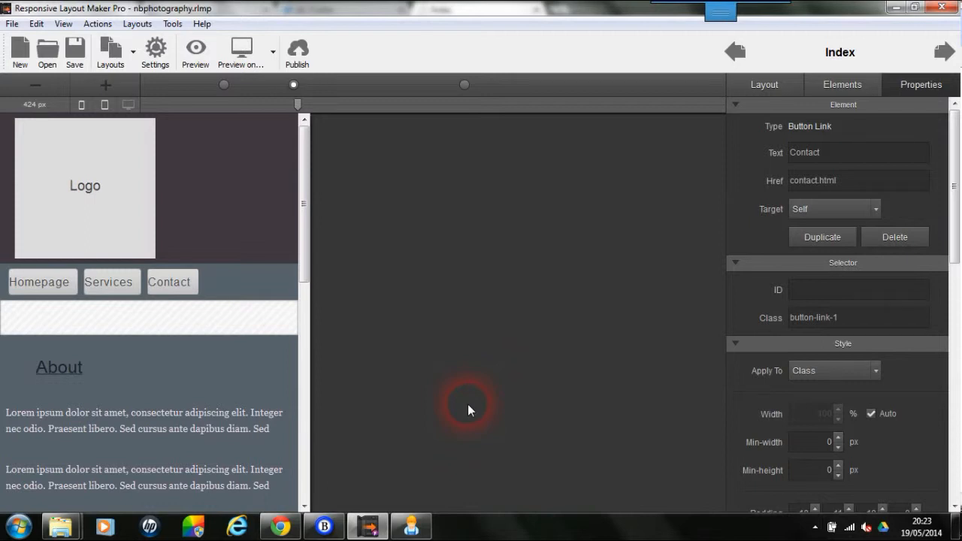
{"action": "mouse_move", "coordinate": [714, 10]}
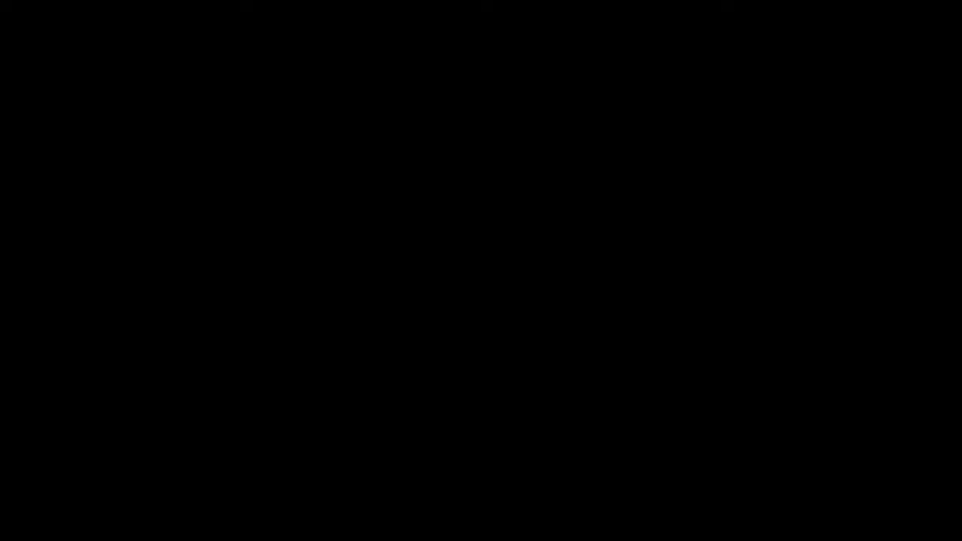